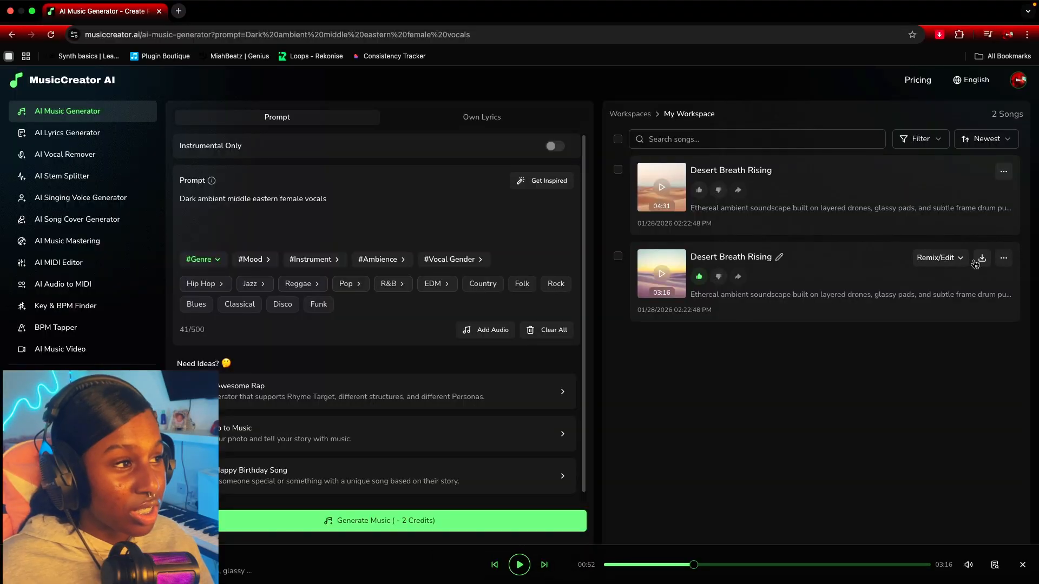
- Download the liked 3:16 version of Desert Breath Rising as WAV audio
left_click(977, 261)
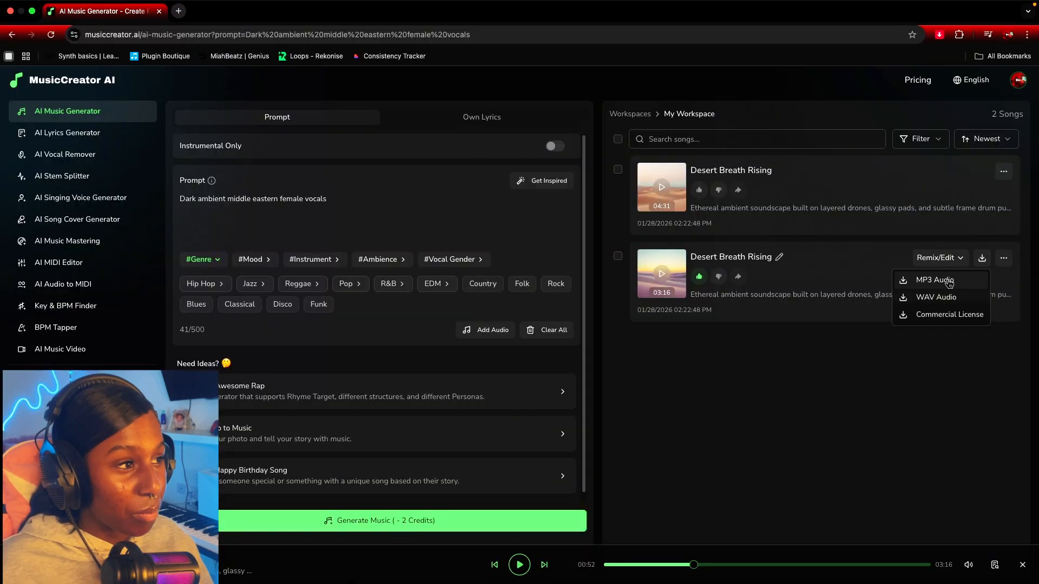
left_click(922, 298)
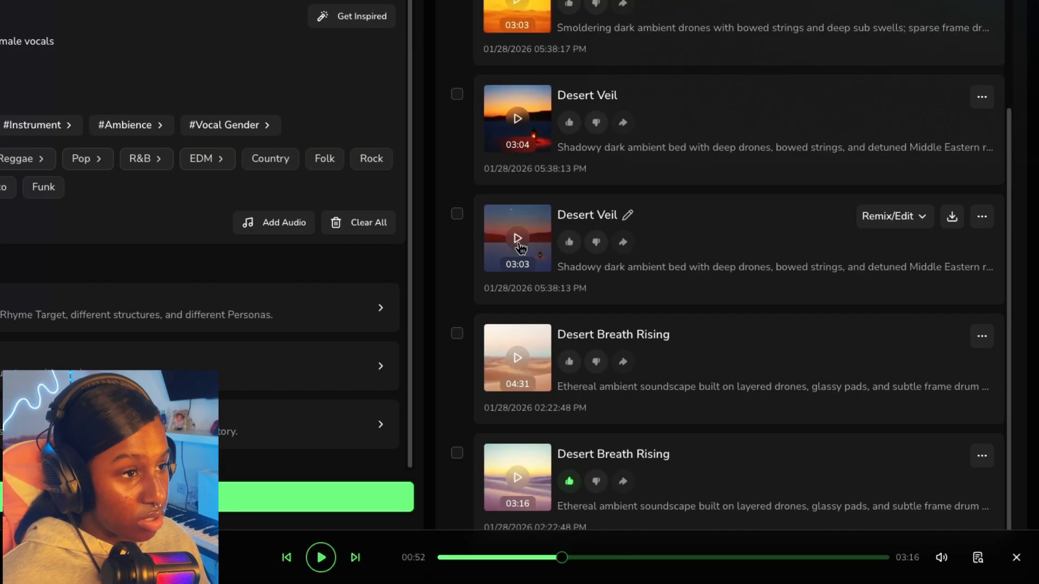
- Preview the 3:03 Desert Veil song described as a shadowy dark ambient bed and look through the other generated songs
left_click(662, 335)
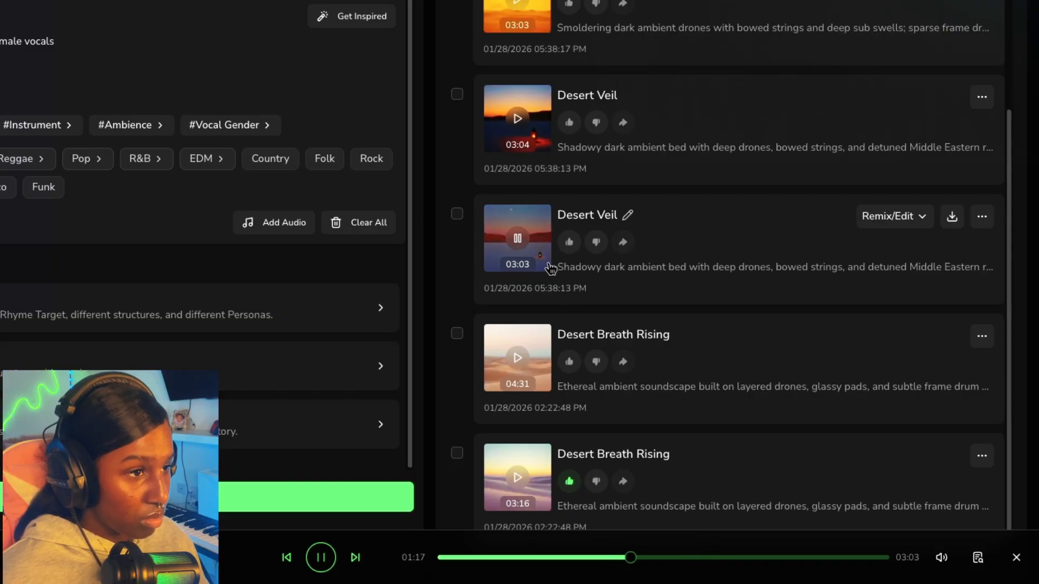
left_click(517, 242)
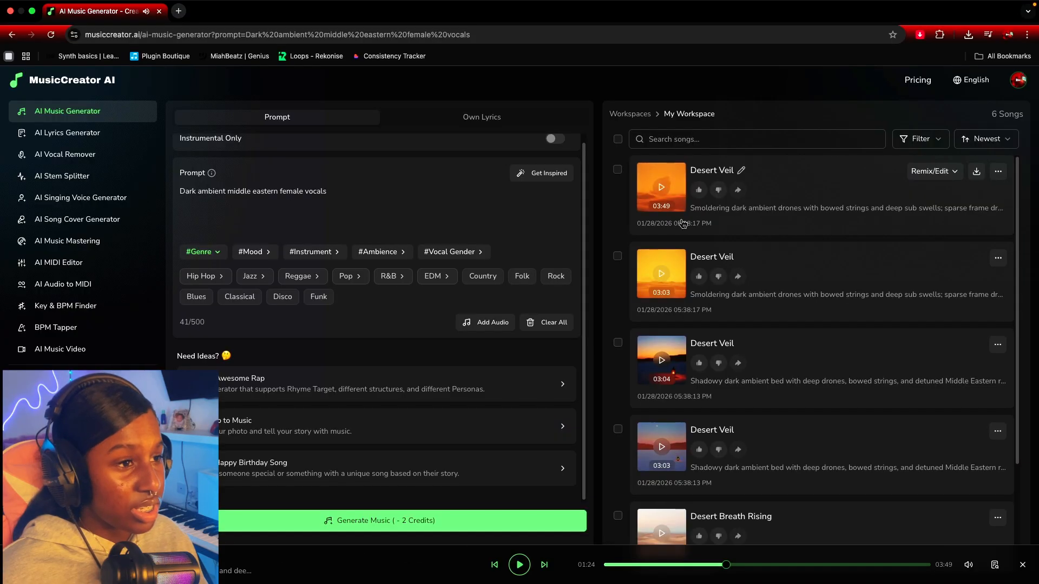
scroll(687, 260, "down", 3)
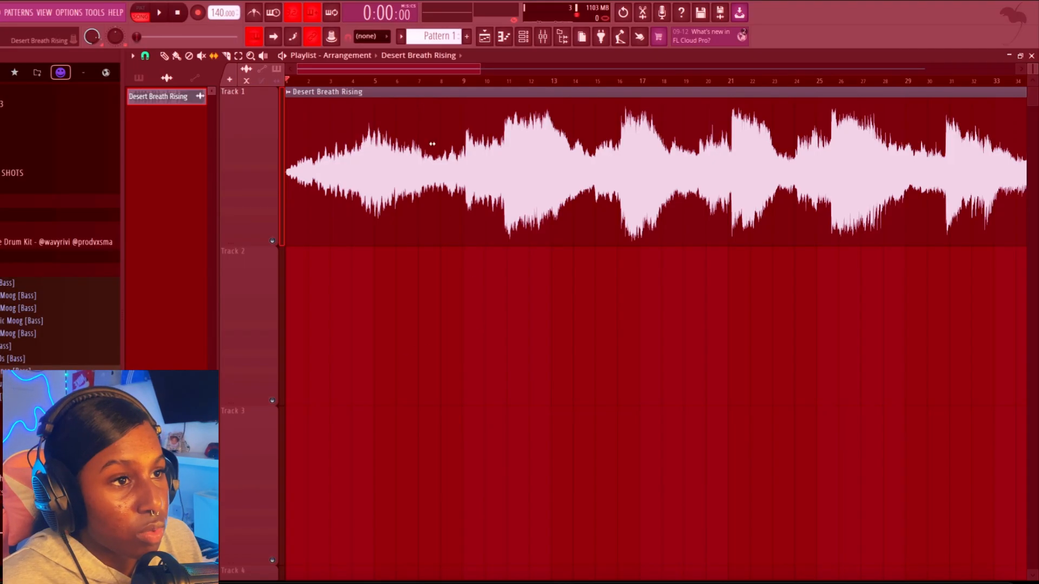
- In FL Studio, set the Desert Breath Rising sample's time stretching mode to Stretch and adjust its stretch time
double_click(420, 109)
left_click(455, 189)
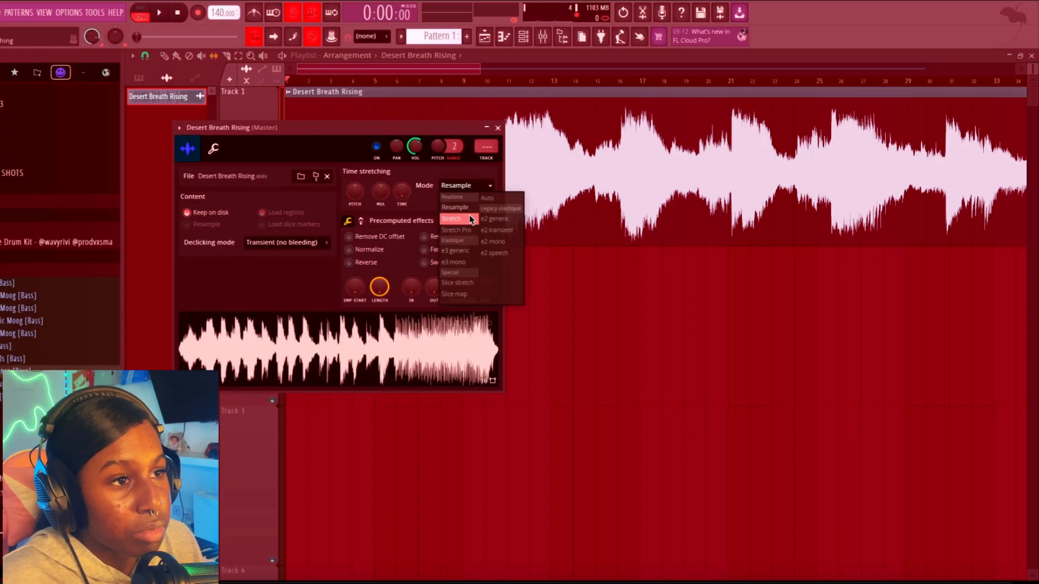
left_click(470, 219)
right_click(405, 189)
left_click(430, 204)
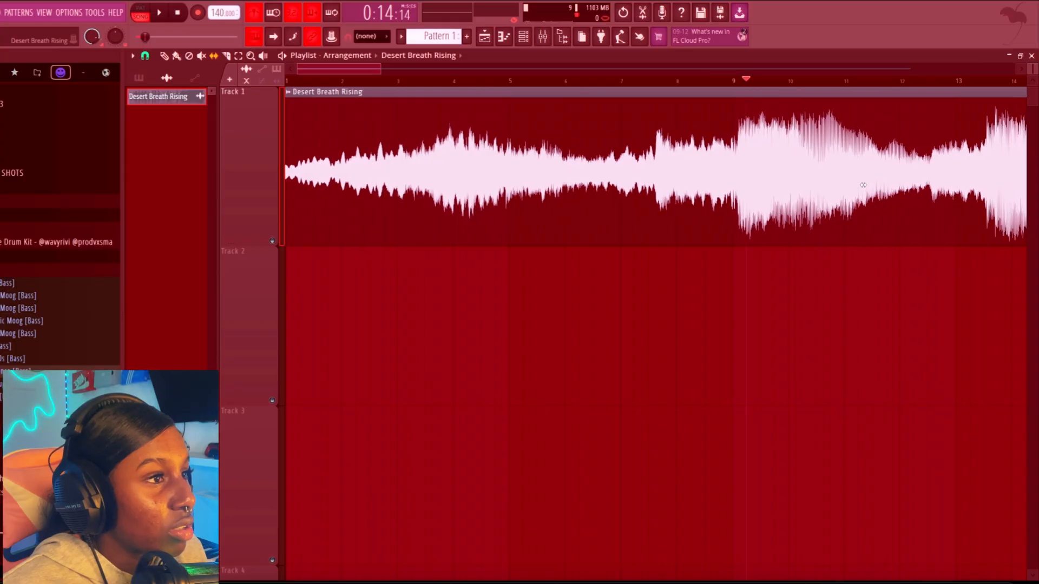
- Play the stretched Desert Breath Rising clip from bar 9 to check its timing against the grid
scroll(509, 182, "up", 5)
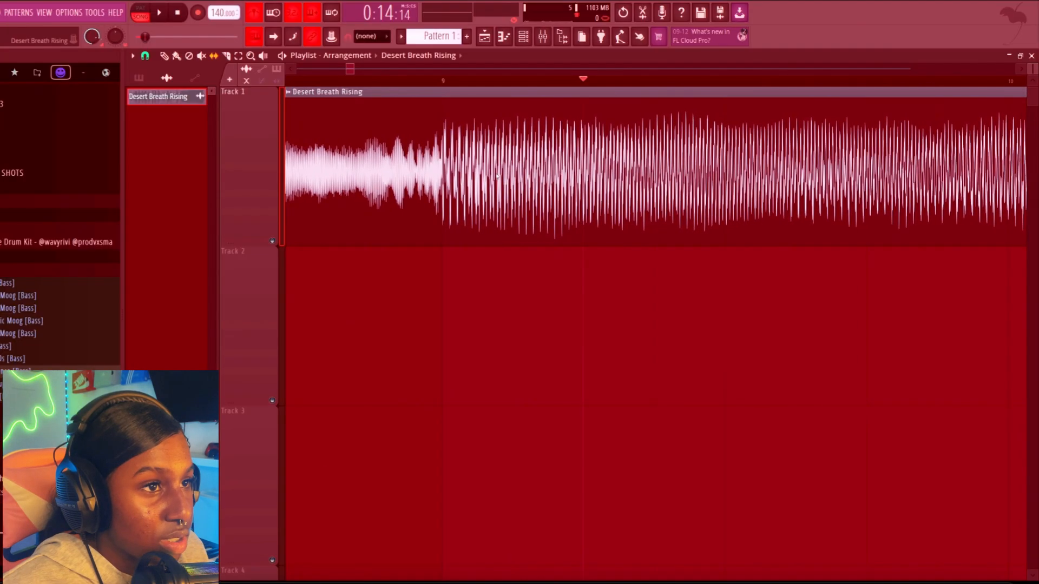
scroll(464, 70, "down", 5)
left_click(520, 82)
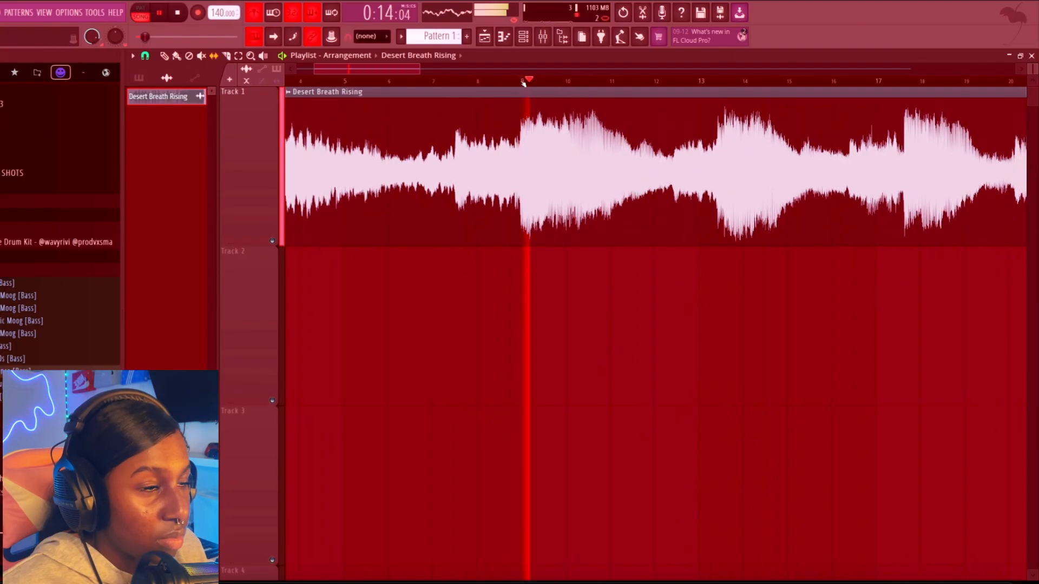
scroll(617, 316, "down", 1)
scroll(620, 316, "down", 2)
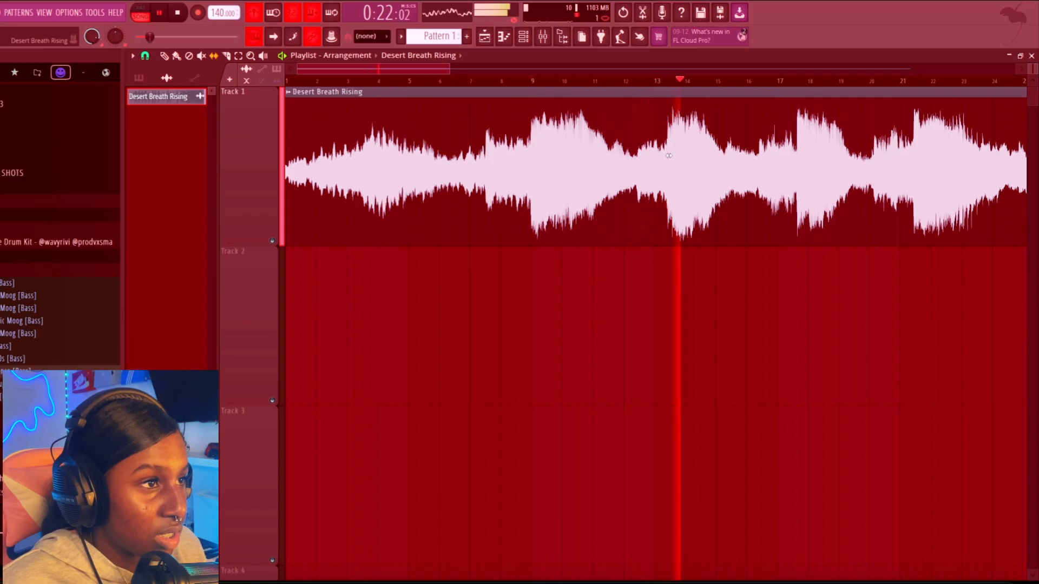
key("space")
scroll(656, 244, "up", 1)
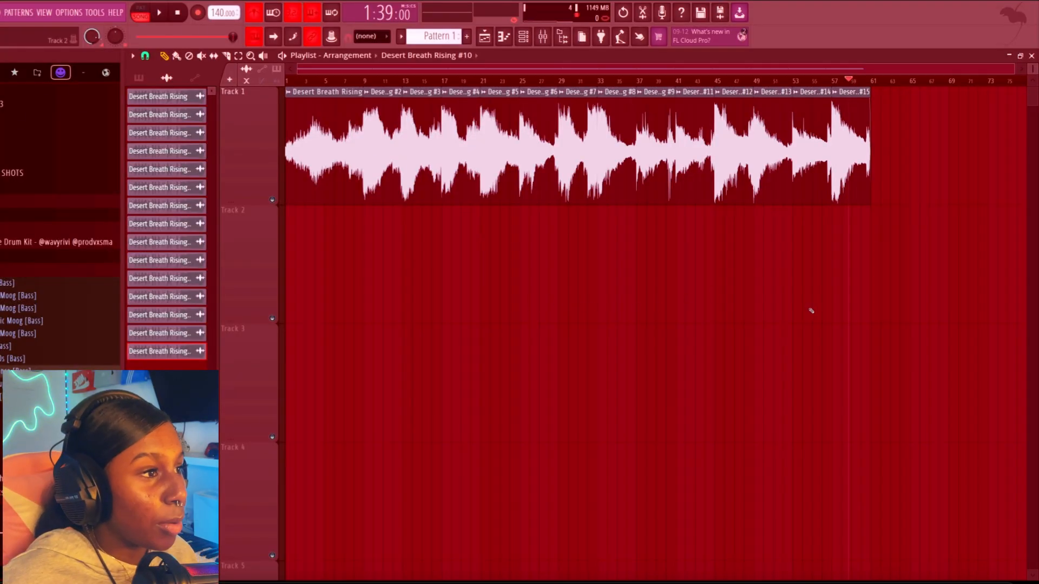
- Consolidate all the sliced Desert Breath Rising clips on Track 1 from the track start
left_click_drag(910, 441, 285, 88)
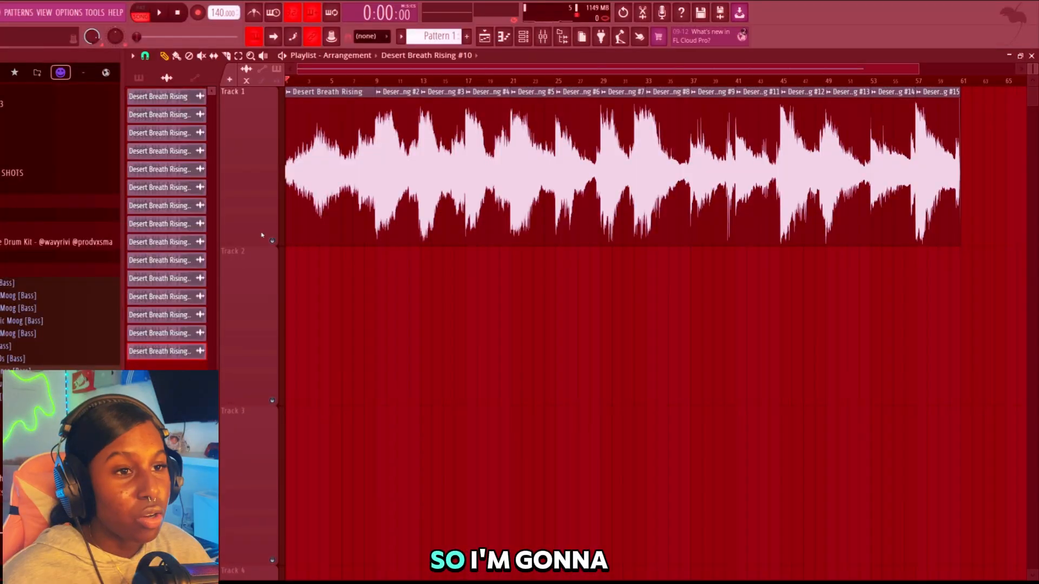
right_click(257, 88)
mouse_move(303, 301)
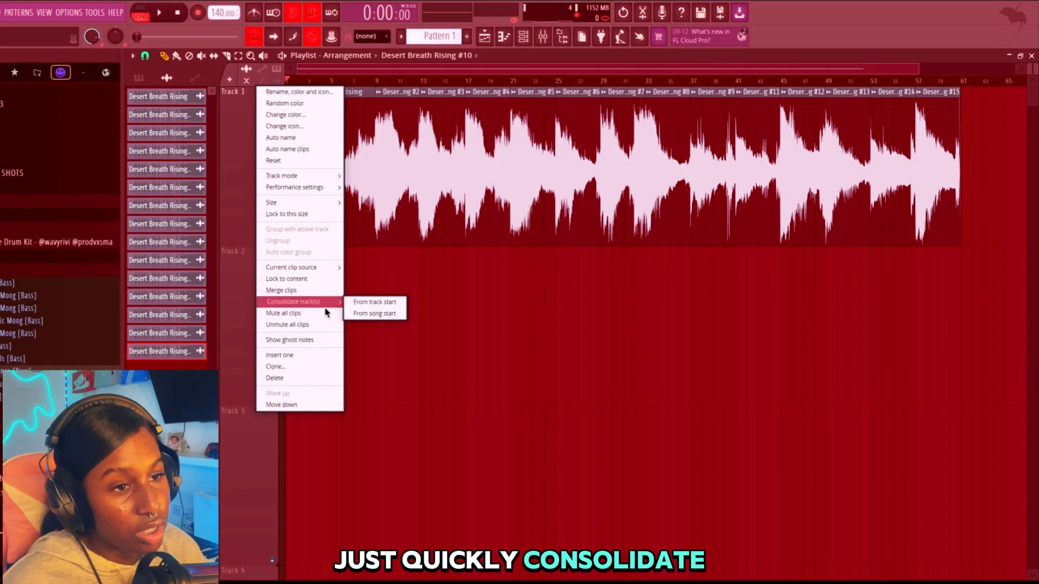
left_click(374, 302)
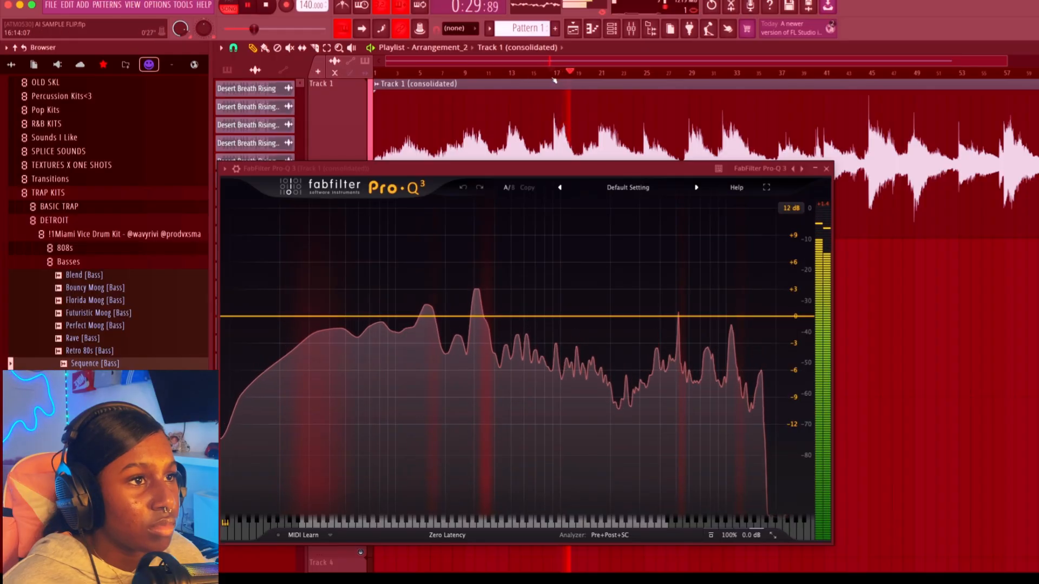
- Cut the narrow upper-frequency peak of the consolidated track with FabFilter Pro-Q 3 and close the Wider effect
left_click_drag(675, 316, 693, 377)
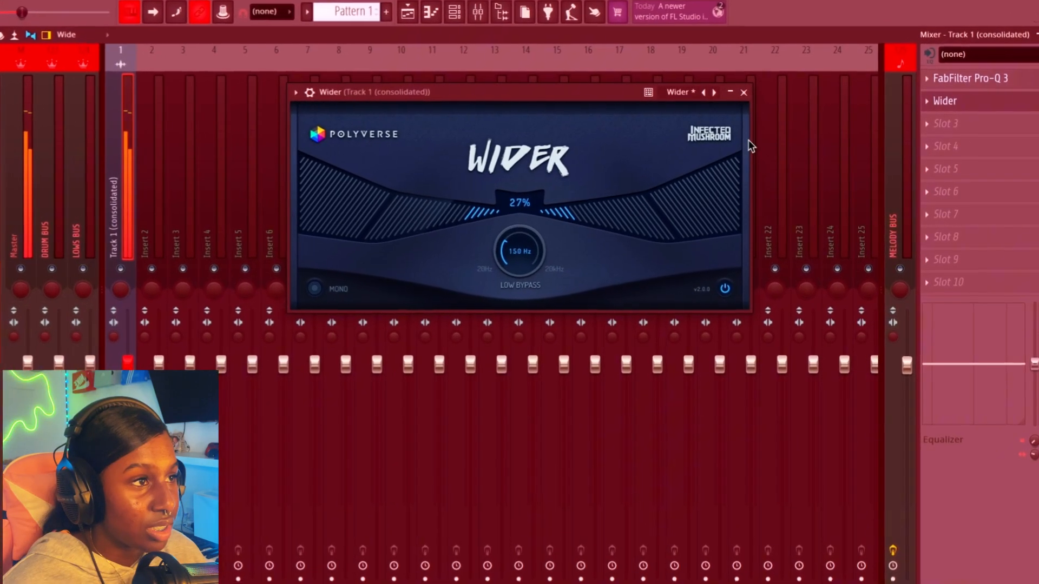
left_click(728, 85)
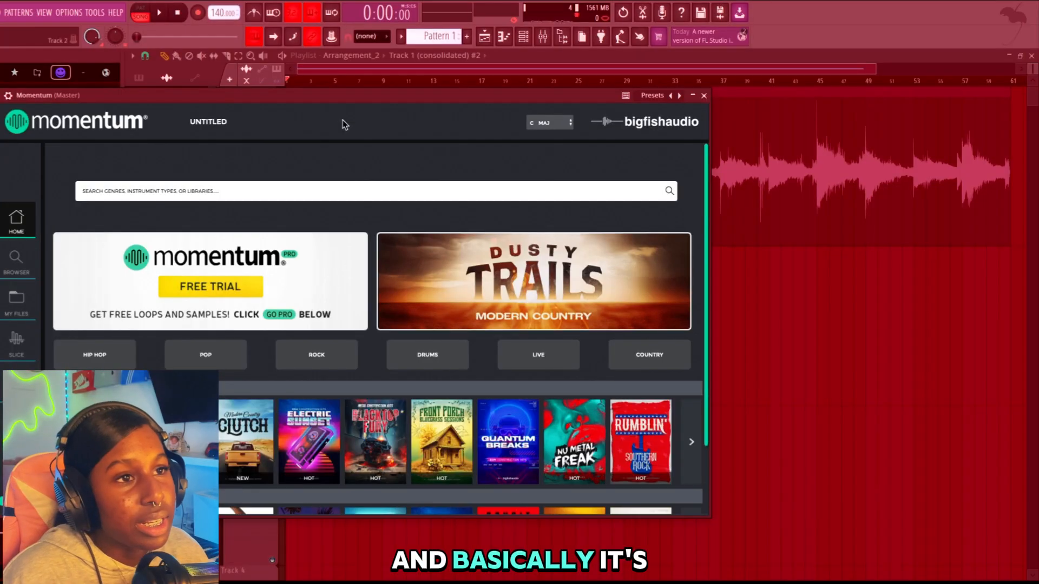
- Open the Slice page of the Momentum sampler and reposition its window over the playlist
left_click_drag(323, 93, 453, 72)
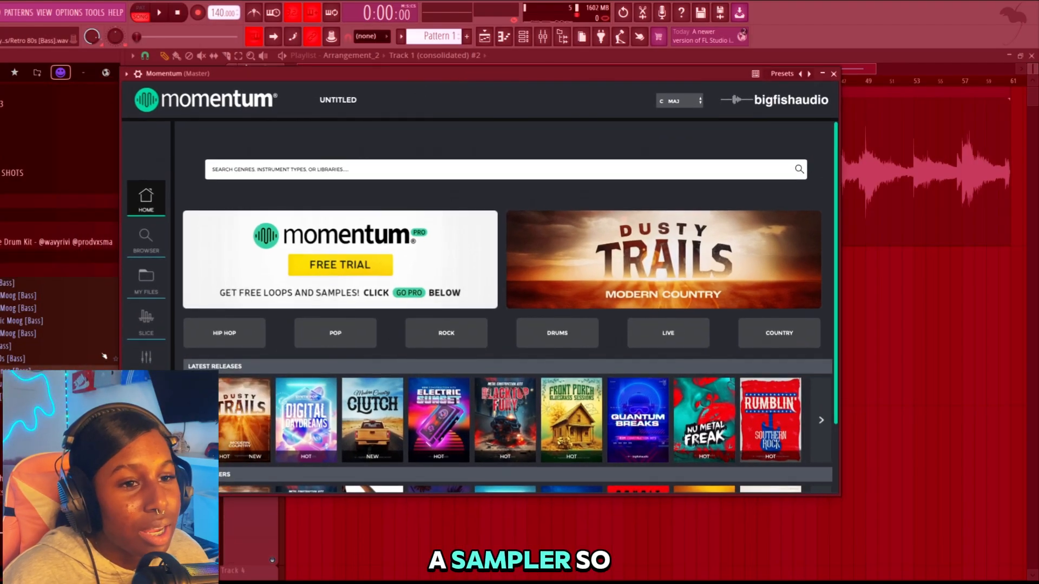
left_click(142, 329)
left_click_drag(169, 78, 296, 88)
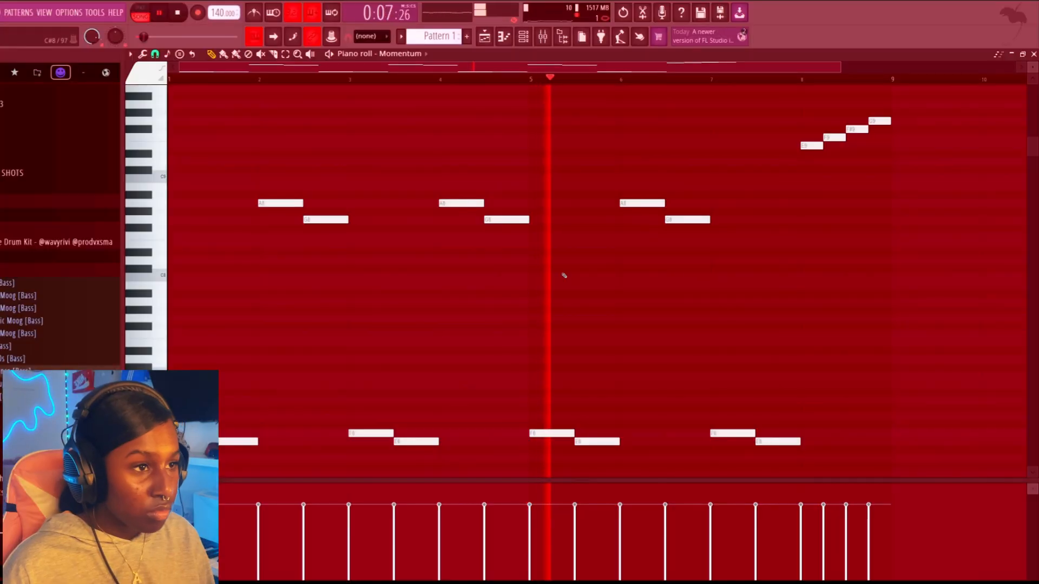
- Duplicate the eight-bar Momentum note pattern into bars 9 to 16 and play it back
scroll(564, 276, "down", 1)
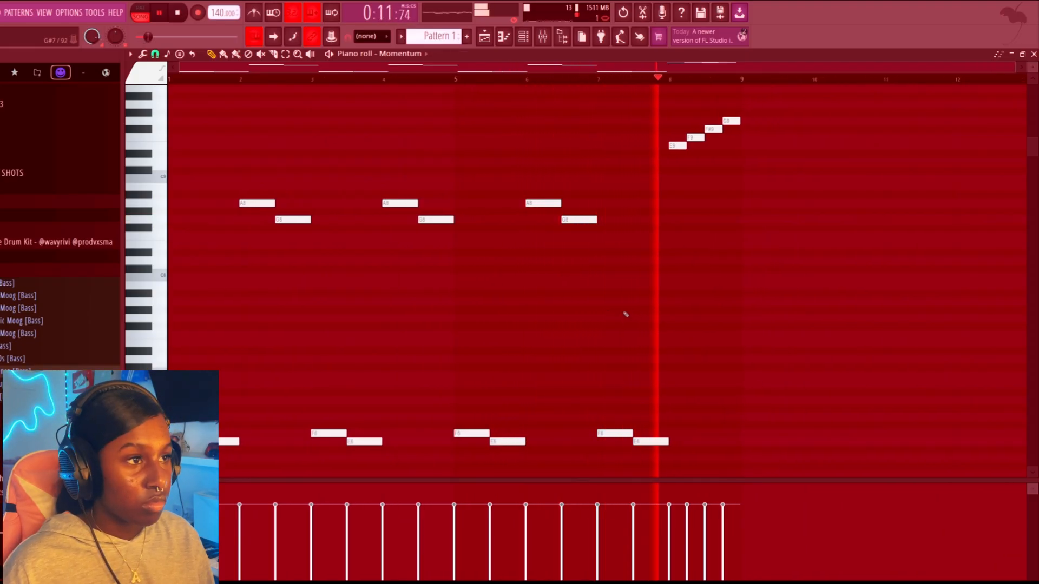
key("ctrl+b")
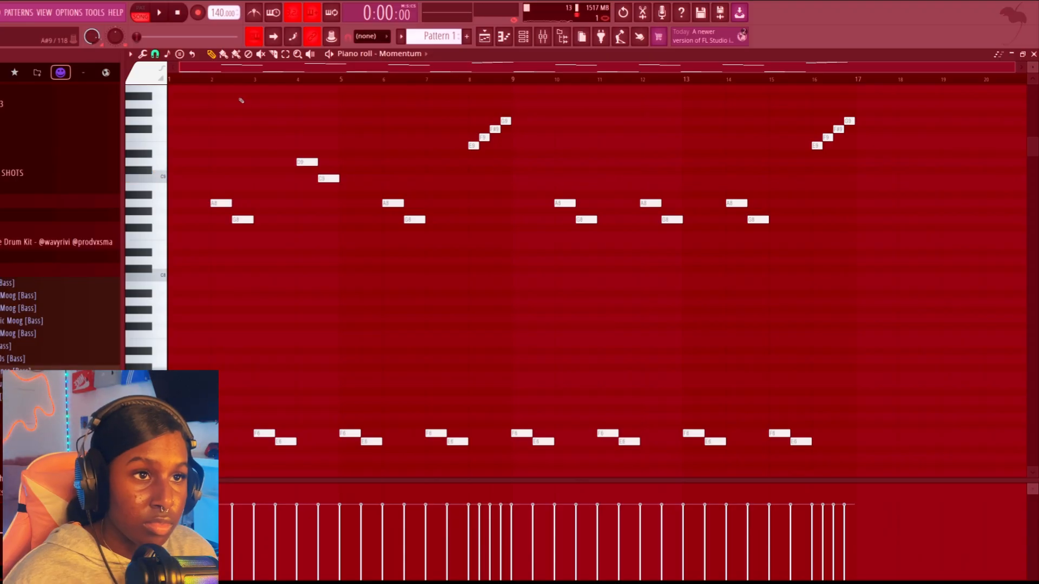
key("space")
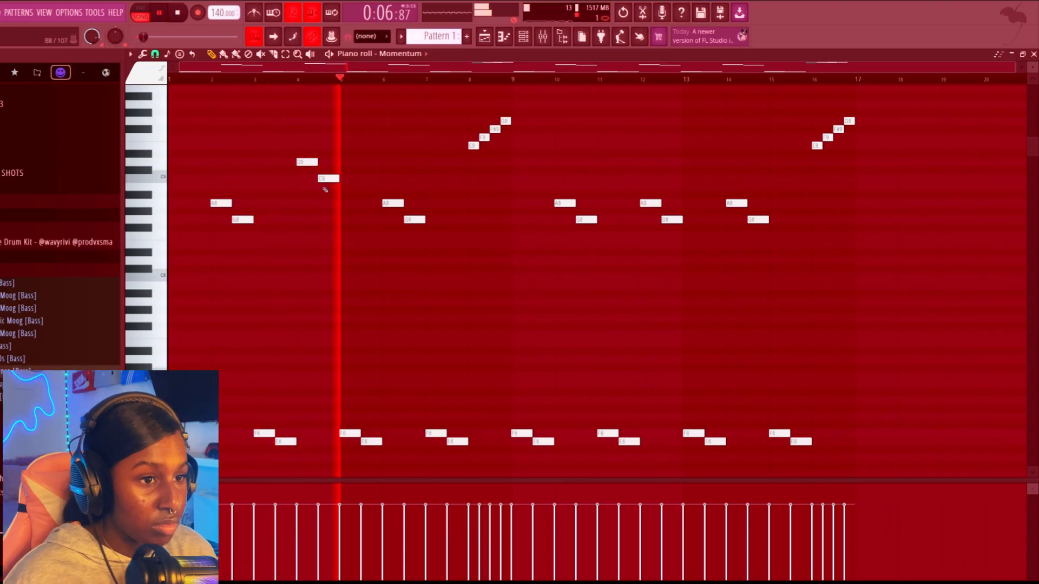
key("space")
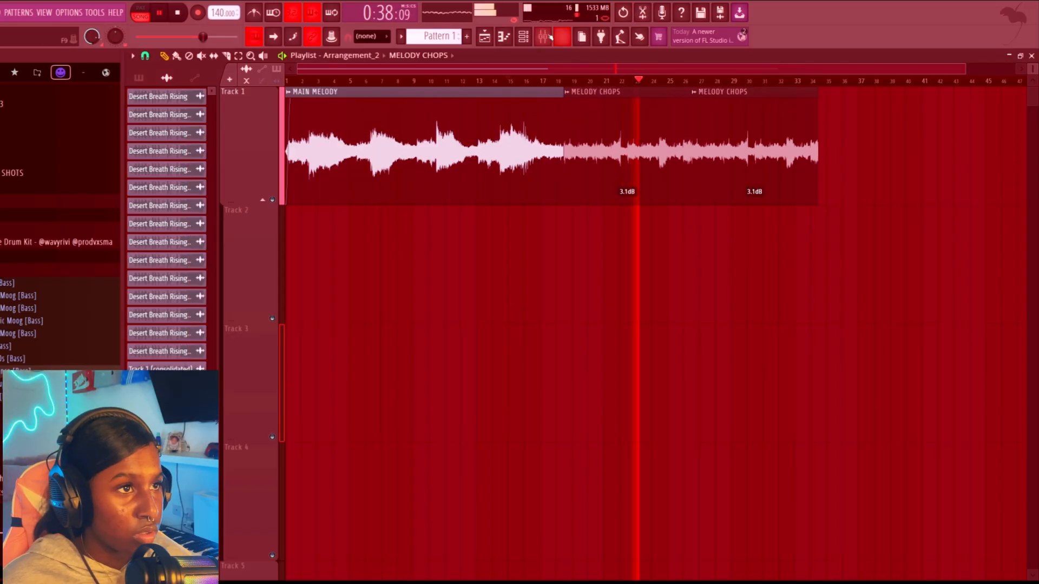
- Add Fruity Parametric EQ 2 to slot 3 of the MELODY CHOPS mixer track and load the NO BASS SAMPLES preset
left_click(549, 37)
left_click(941, 129)
mouse_move(878, 230)
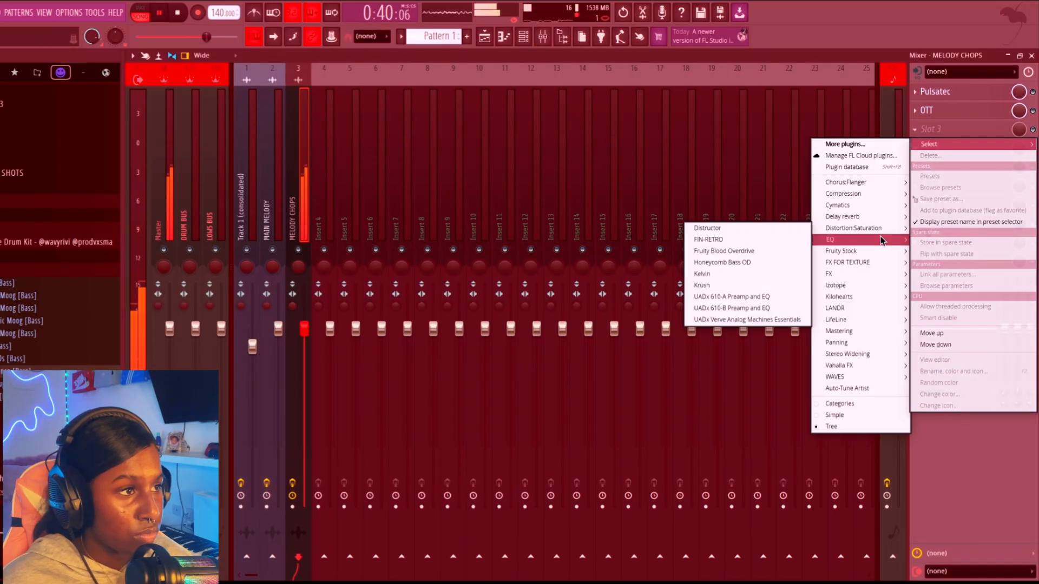
left_click(768, 274)
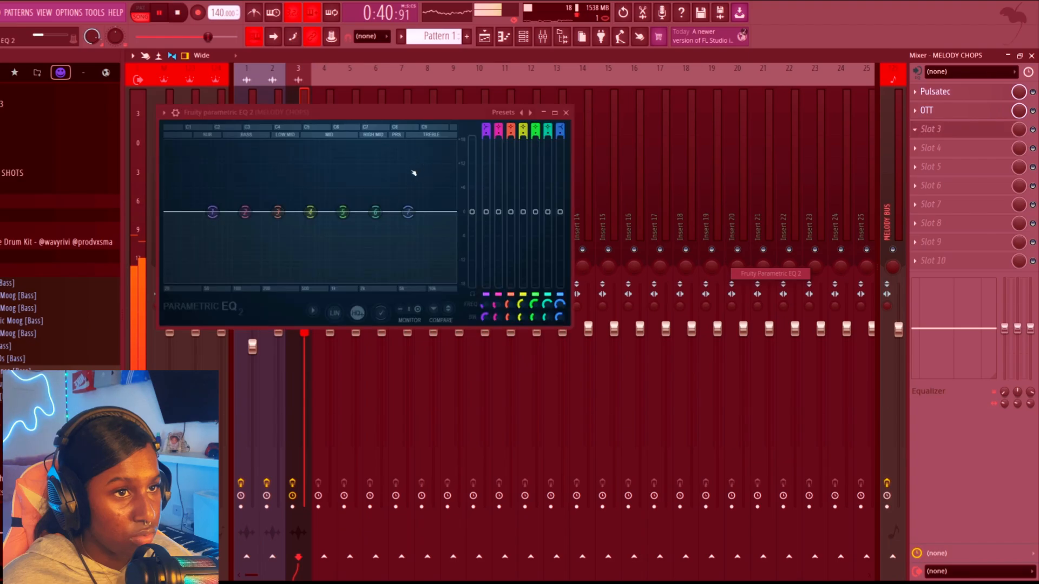
left_click(503, 112)
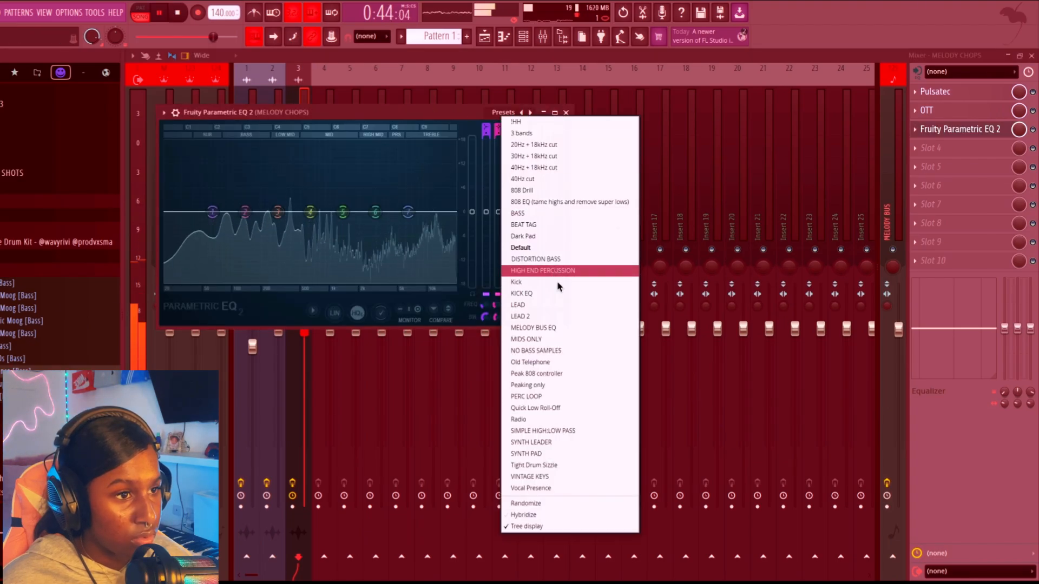
left_click(536, 351)
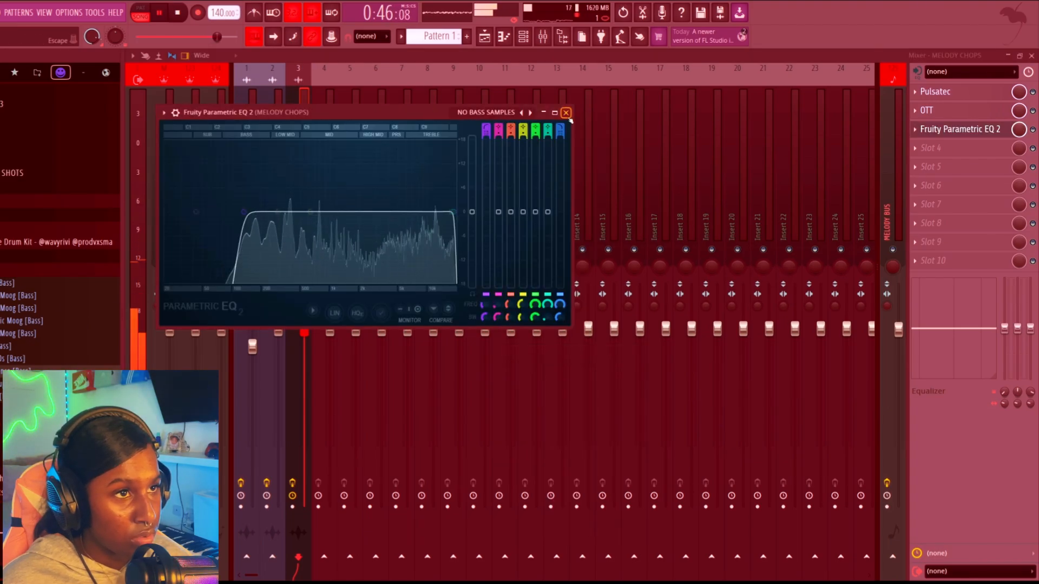
left_click(566, 113)
- Play the arrangement from about bar 14 and collapse the Miami Vice Drum Kit folder in the browser
key("F5")
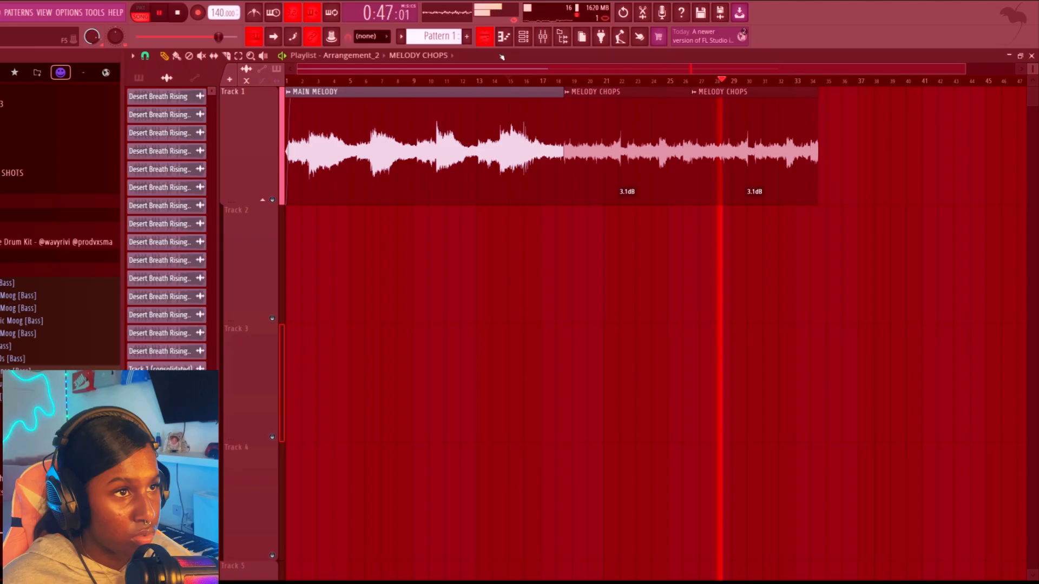
left_click(492, 83)
left_click_drag(943, 337, 282, 184)
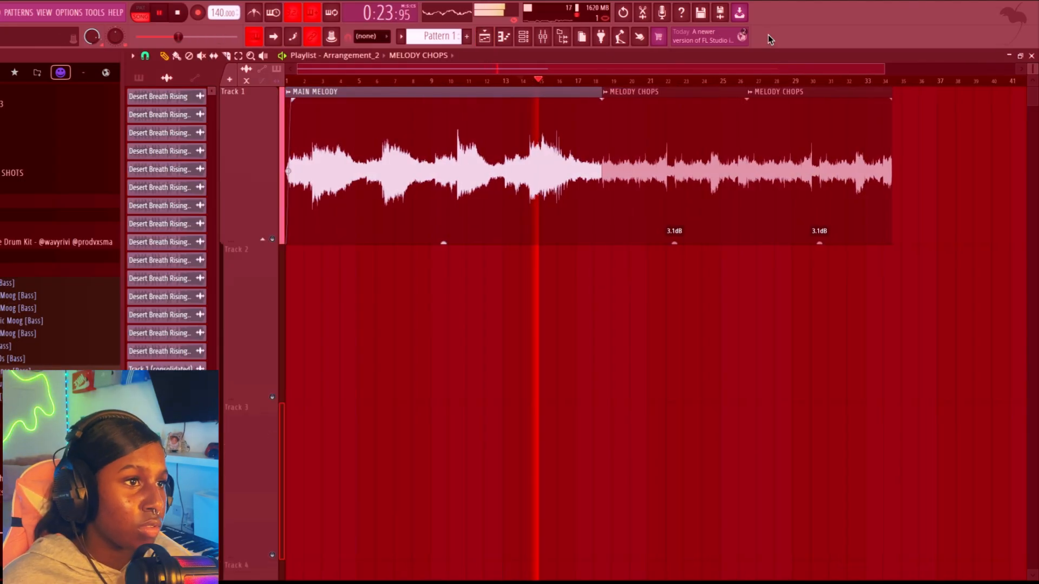
left_click(84, 241)
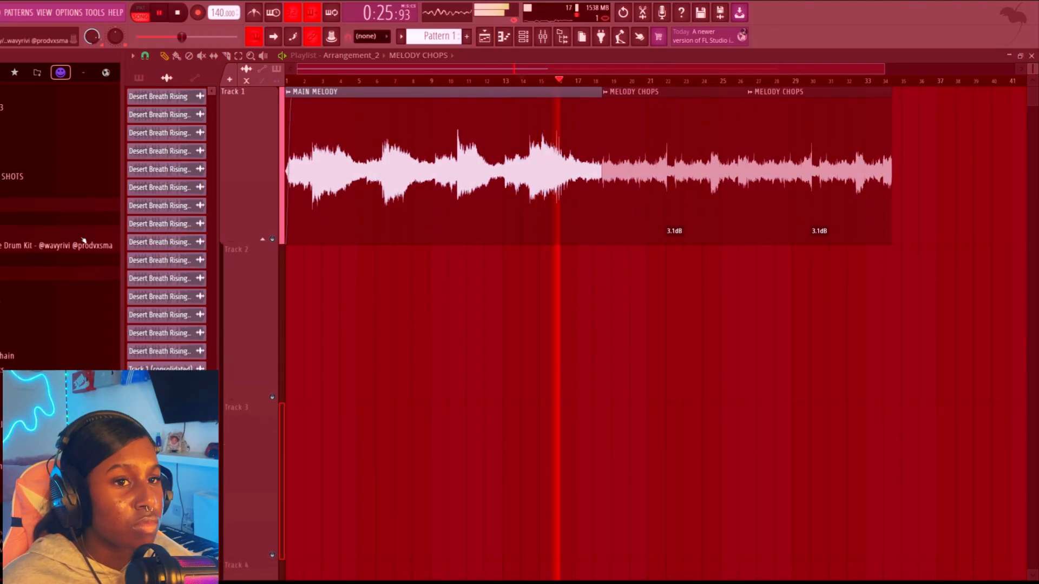
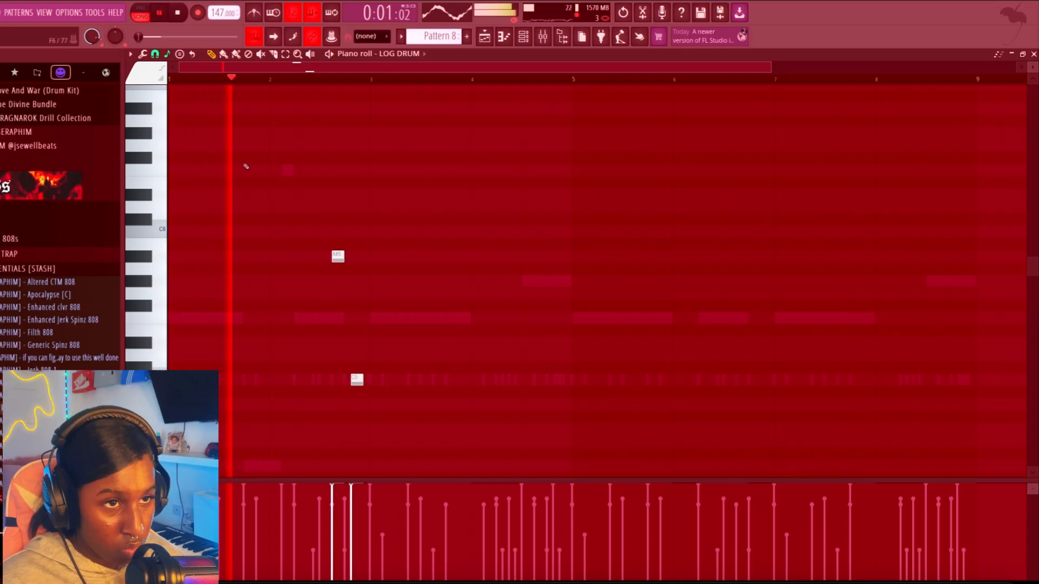
- Move the A#5 and C5 log drum notes one sixteenth step later and play the pattern
left_click_drag(243, 157, 513, 458)
key("space")
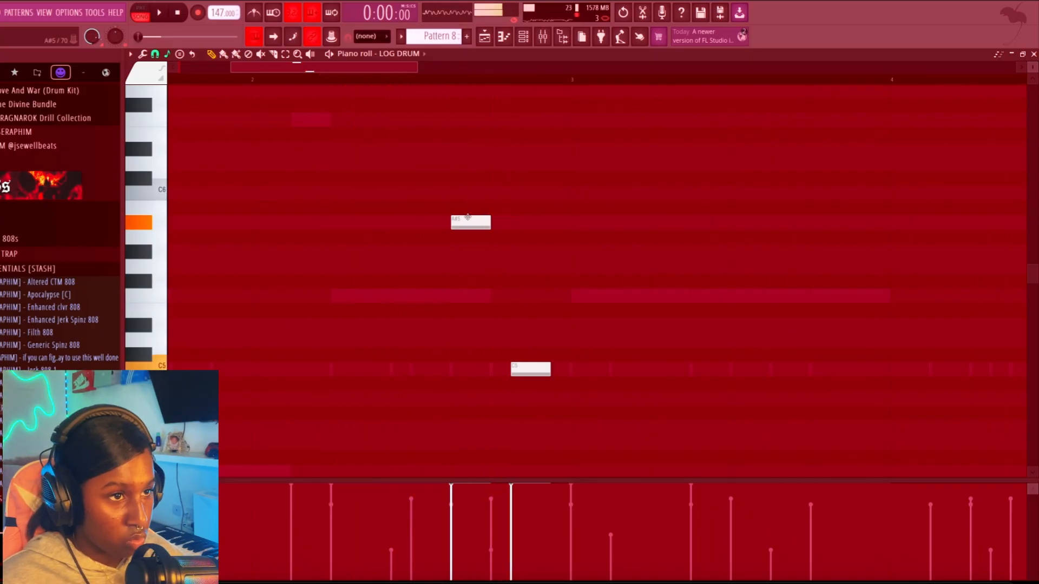
left_click_drag(457, 221, 476, 221)
left_click_drag(524, 359, 544, 359)
key("space")
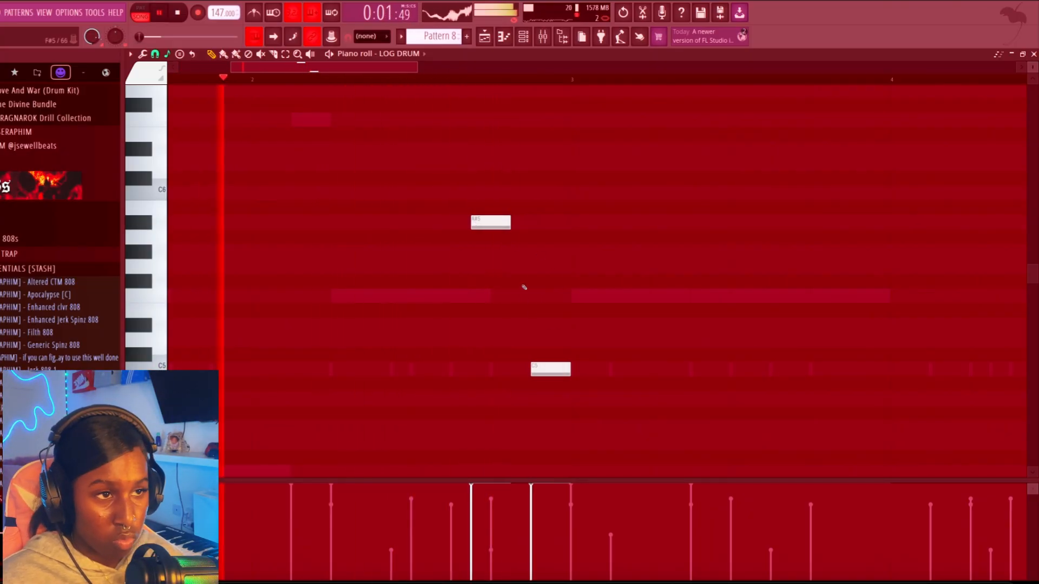
scroll(524, 287, "down", 1)
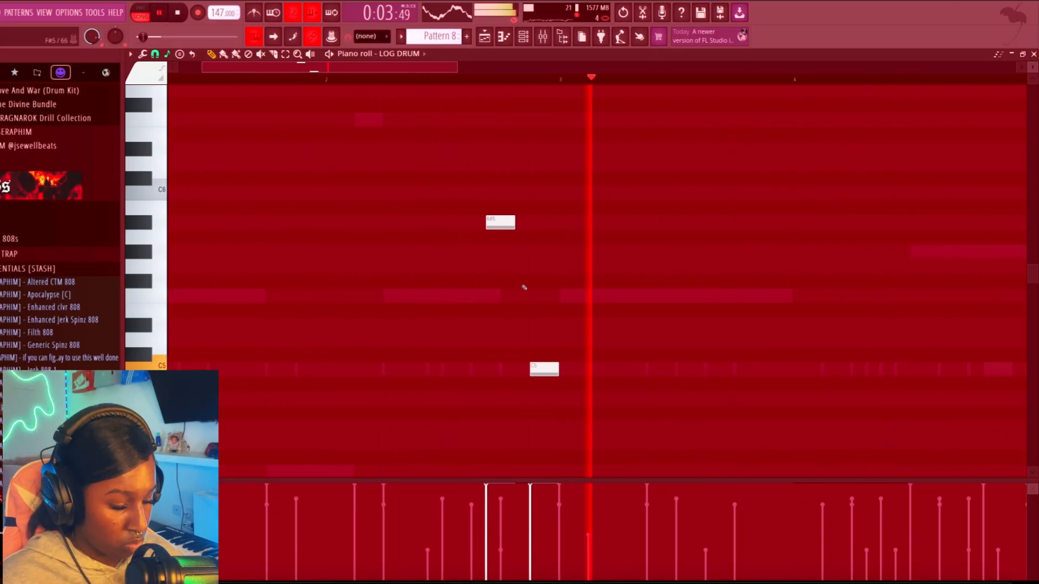
- Transpose the two log drum notes down one octave and listen to the pattern again
key("space")
key("ctrl+Down")
key("space")
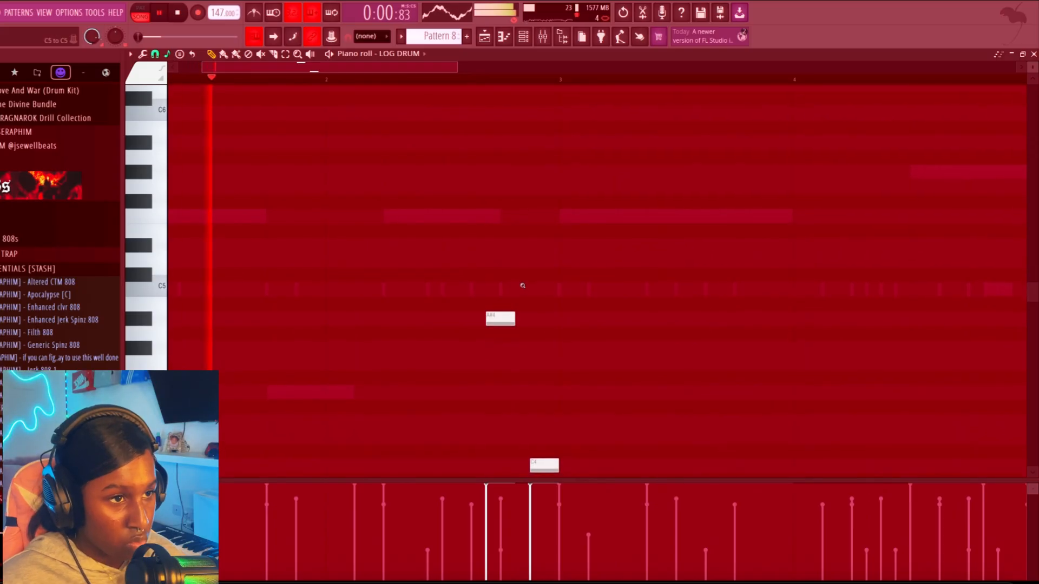
right_click(522, 286, "ctrl")
scroll(357, 203, "up", 4)
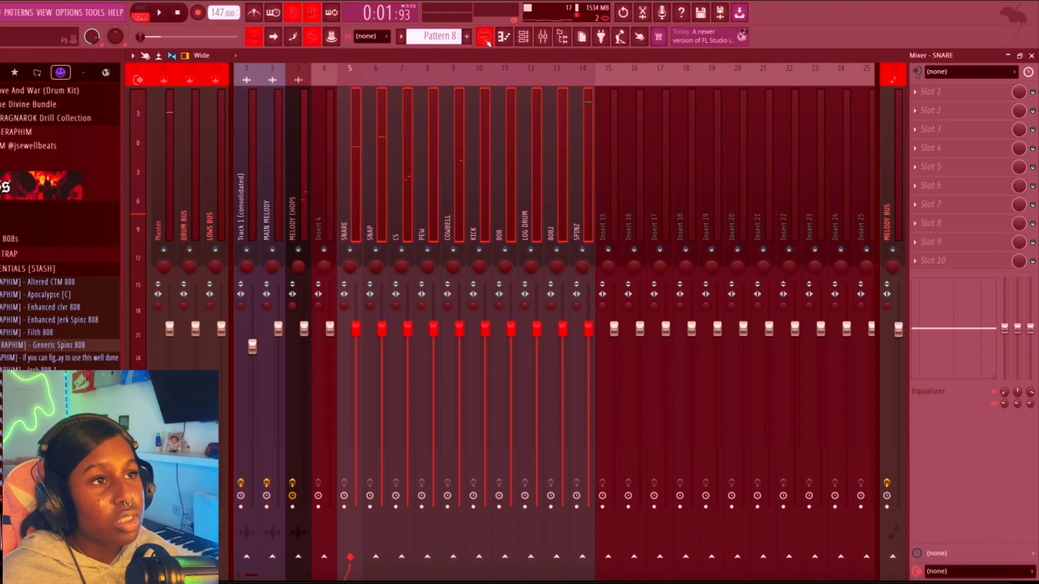
- Split Pattern 8 in the playlist into separate pattern clips, one for each channel
left_click(486, 39)
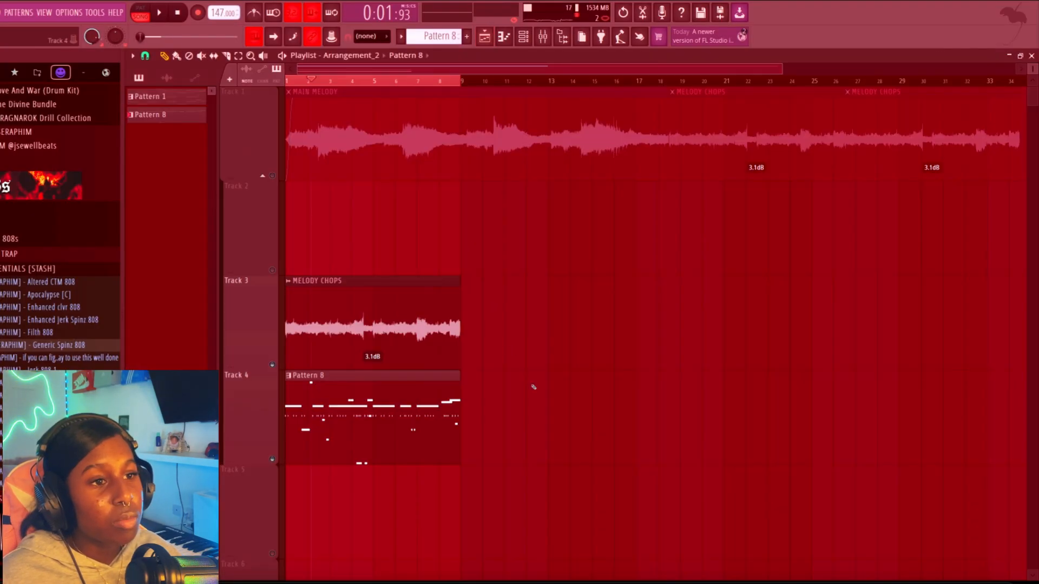
left_click(408, 392)
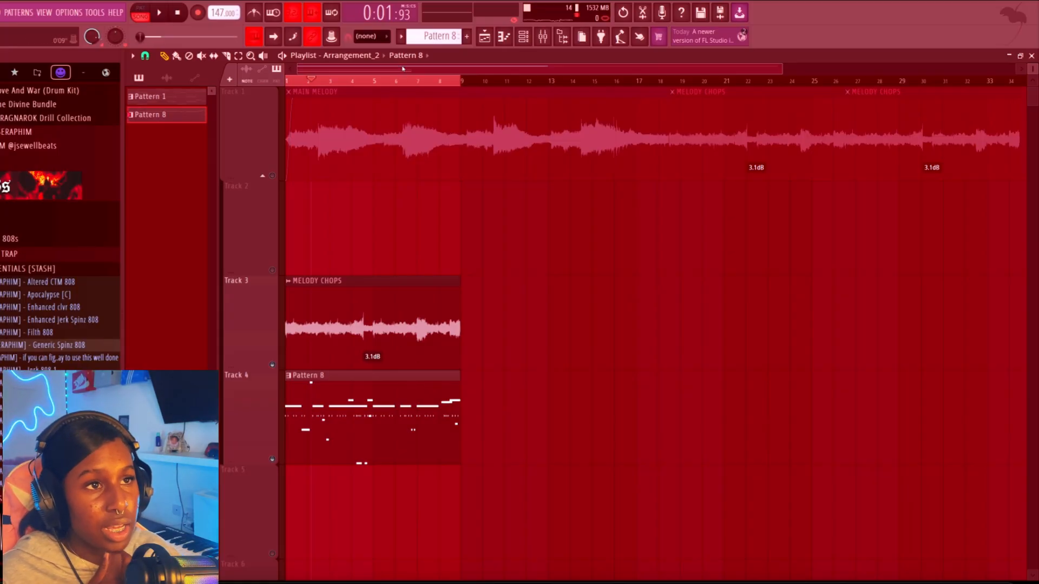
left_click(401, 36)
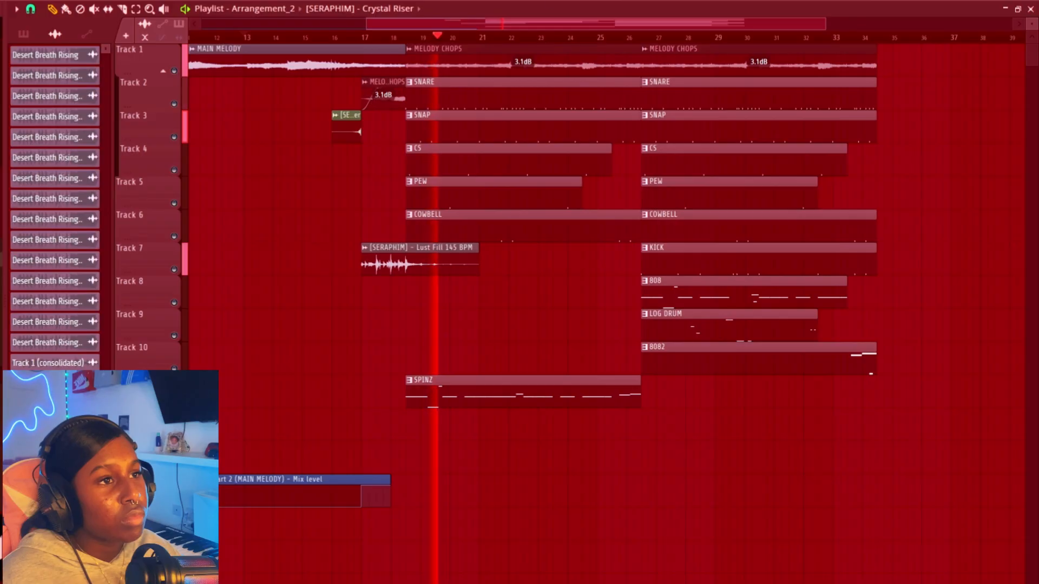
- Check the OTT settings on the MELODY CHOPS mixer track during playback and return to the playlist arrangement
key("F9")
key("Right")
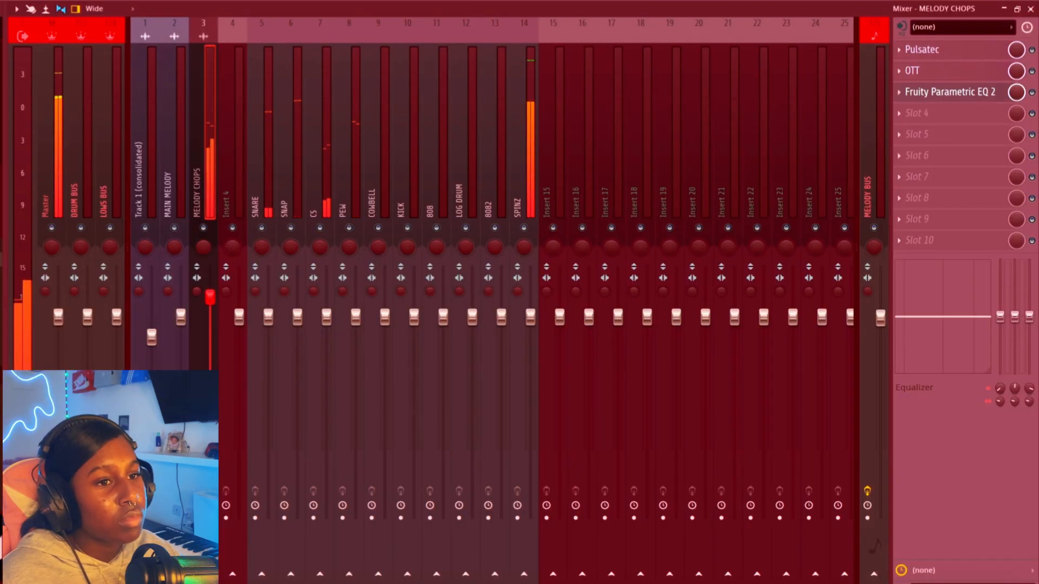
left_click(942, 71)
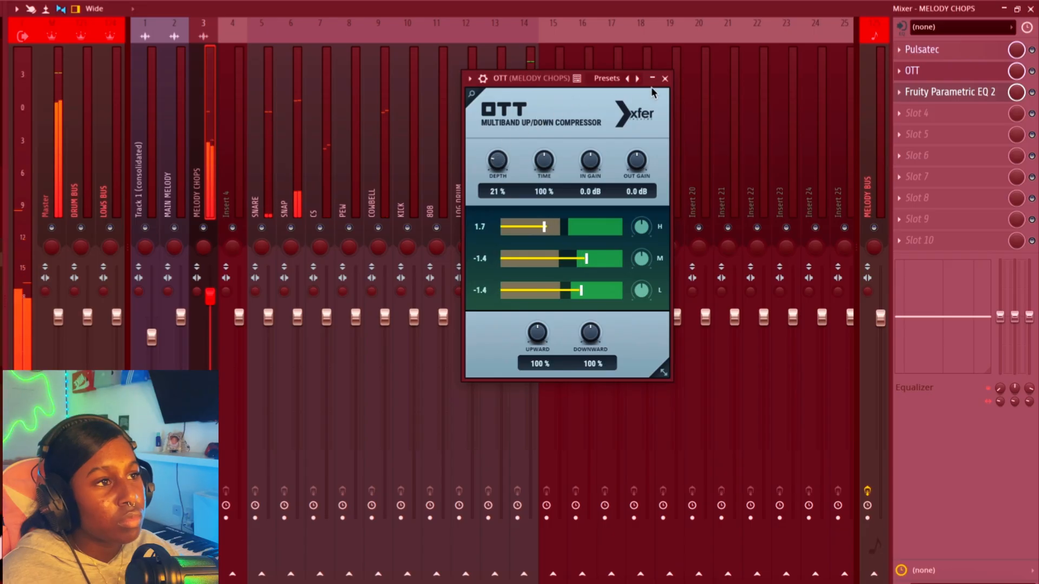
left_click(665, 79)
key("F5")
scroll(576, 294, "down", 3)
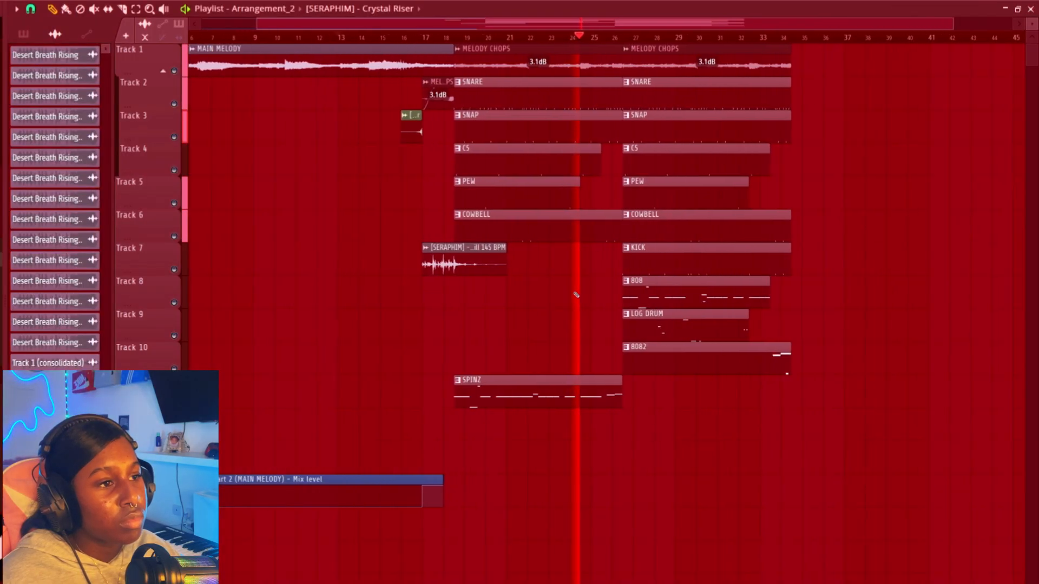
left_click_drag(802, 65, 553, 406)
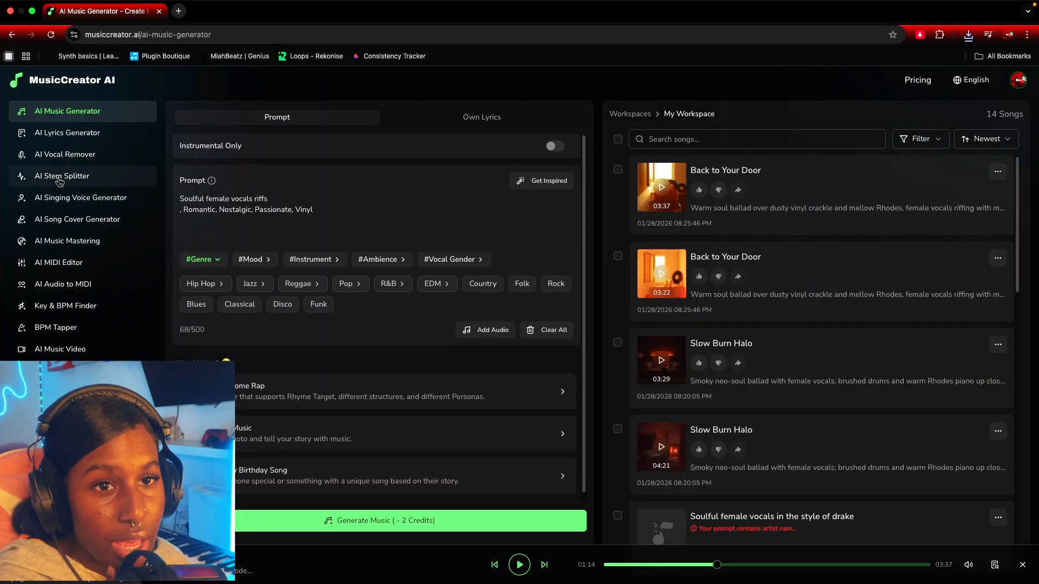
- Open the AI Stem Splitter in MusicCreator AI and upload Back to Your Door.mp3
left_click(59, 177)
mouse_move(946, 579)
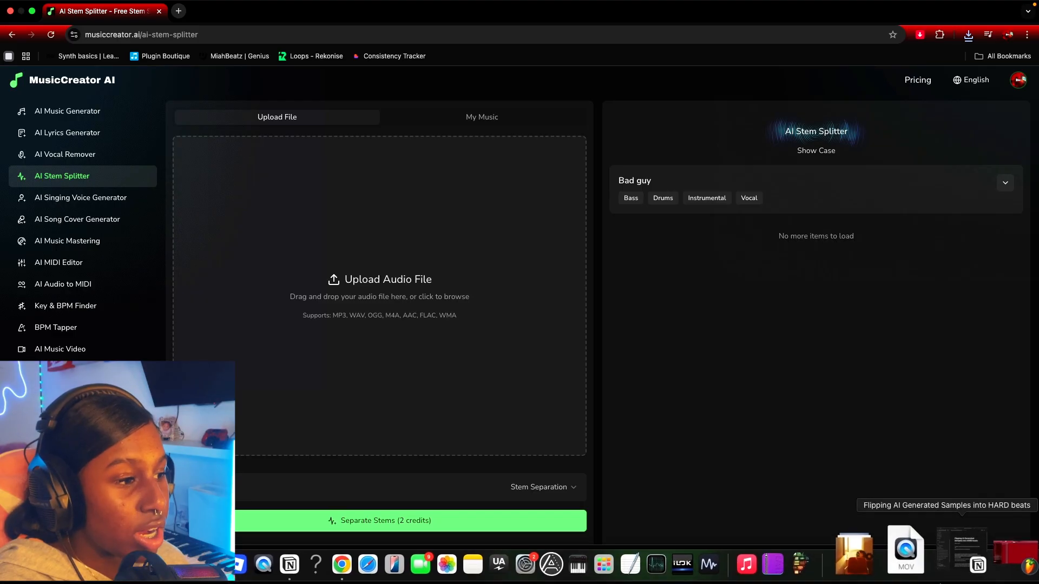
left_click(898, 546)
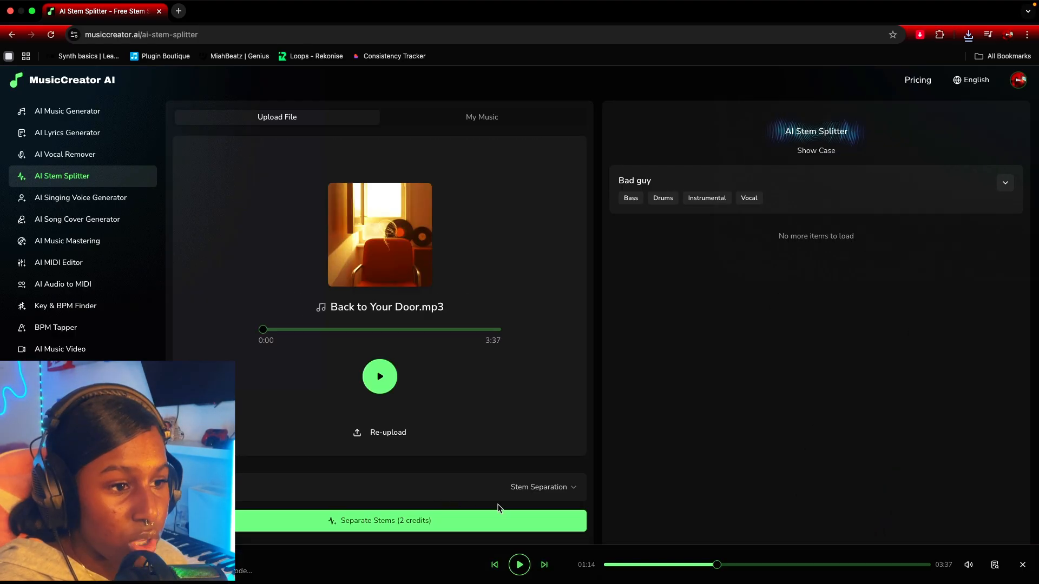
- Set the separation mode to Vocals and run the vocal removal on the uploaded song
left_click(524, 489)
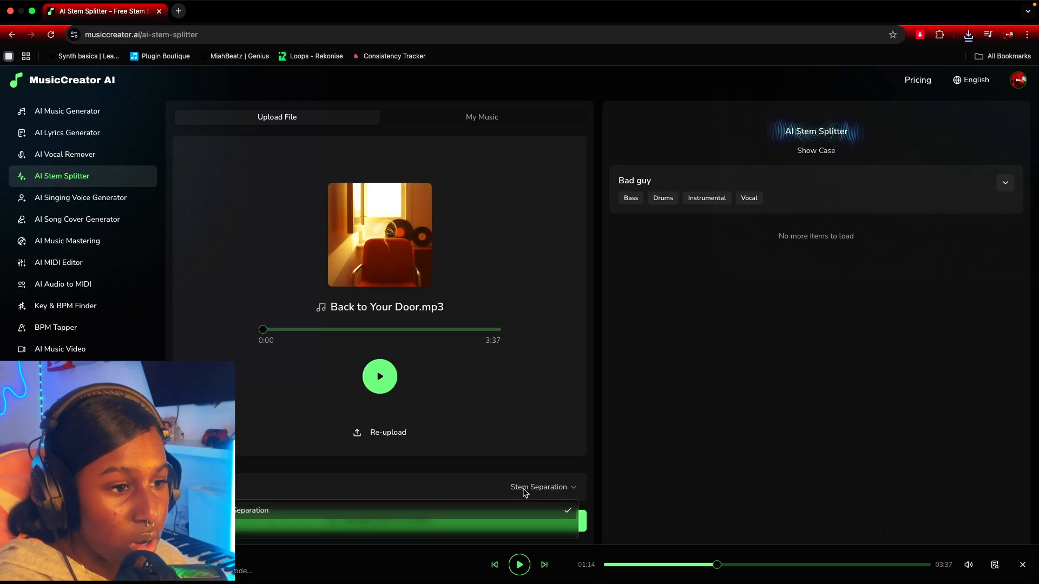
left_click(492, 524)
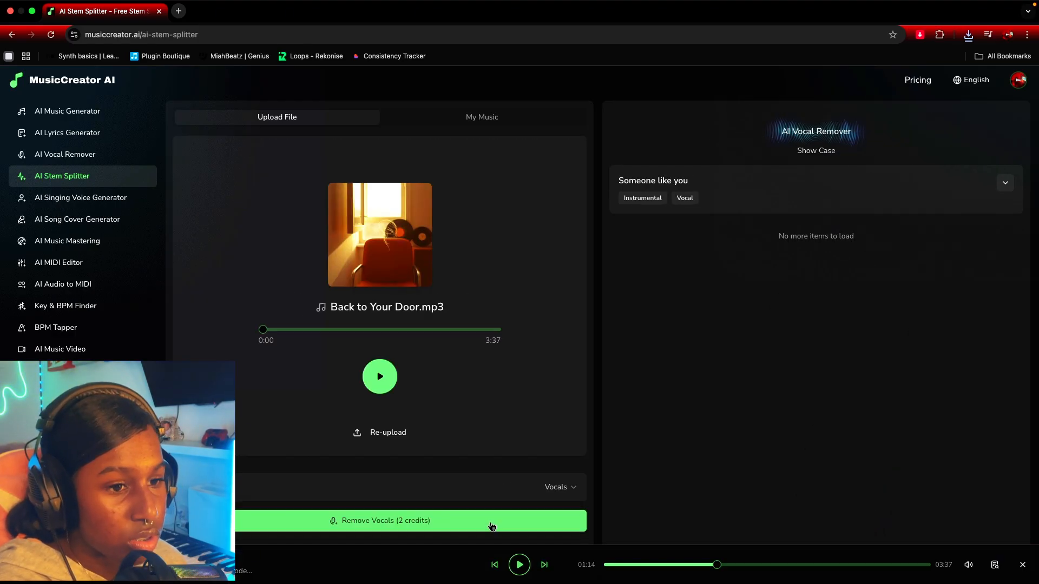
left_click(492, 526)
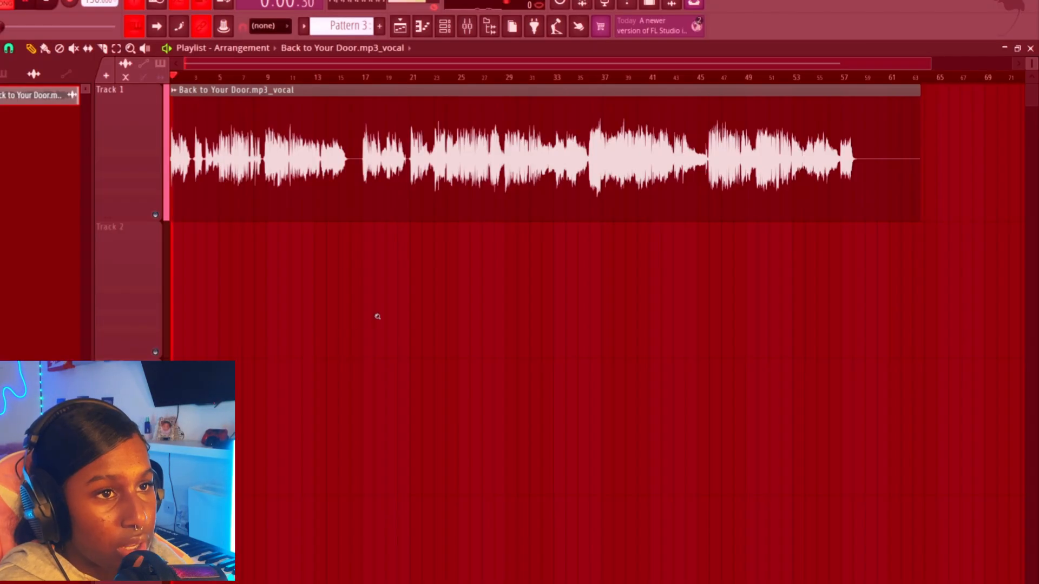
scroll(376, 313, "up", 3)
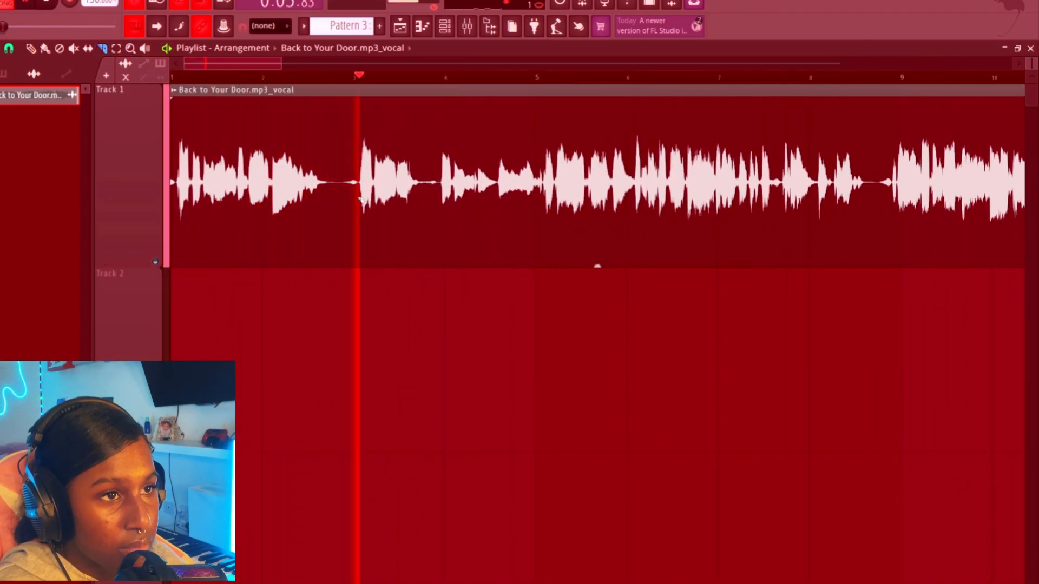
scroll(361, 199, "down", 3)
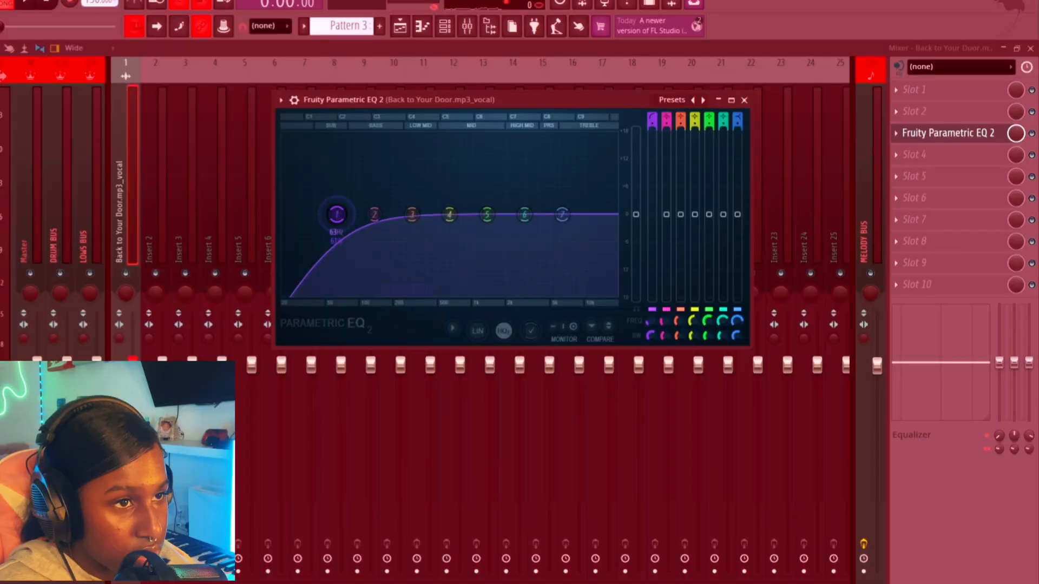
- Raise the low-cut frequency of EQ band 1 on the vocal track to just above band 2 while listening
left_click_drag(336, 215, 353, 215)
key("space")
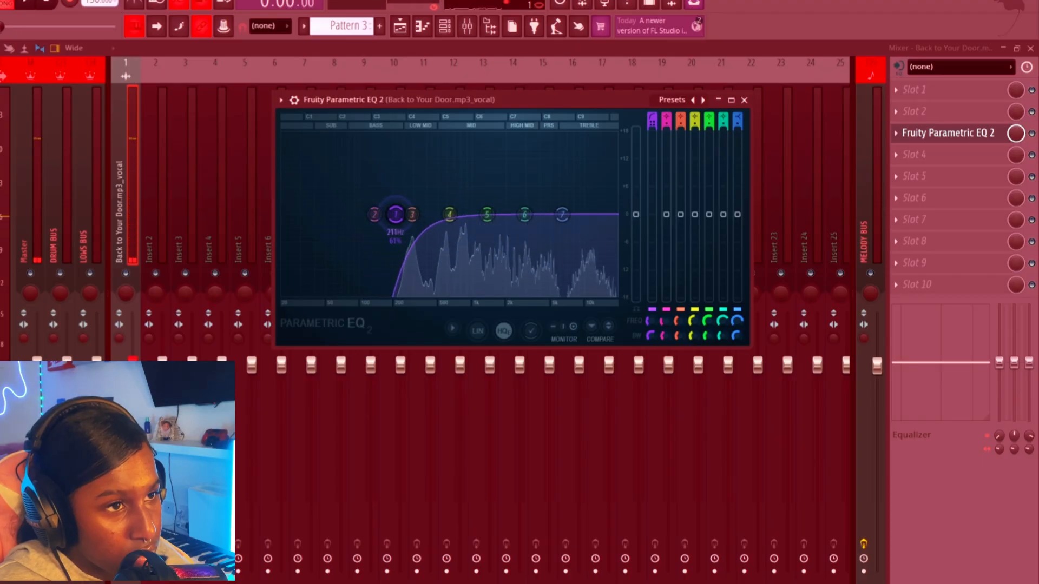
left_click_drag(383, 214, 382, 215)
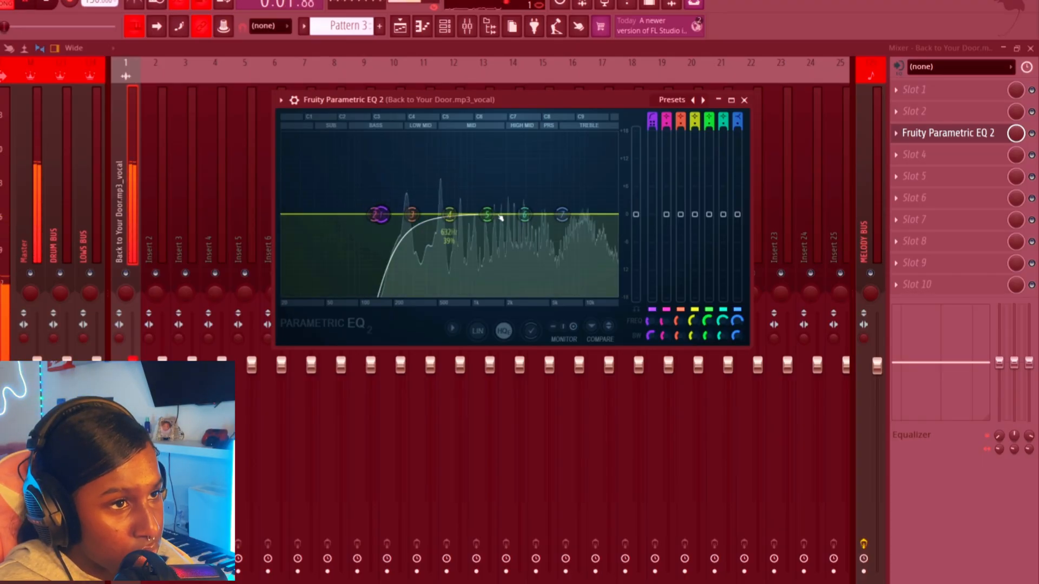
- Turn EQ band 7 into a low-pass filter, lower its cutoff slightly and close the equalizer
right_click(564, 215)
left_click(589, 250)
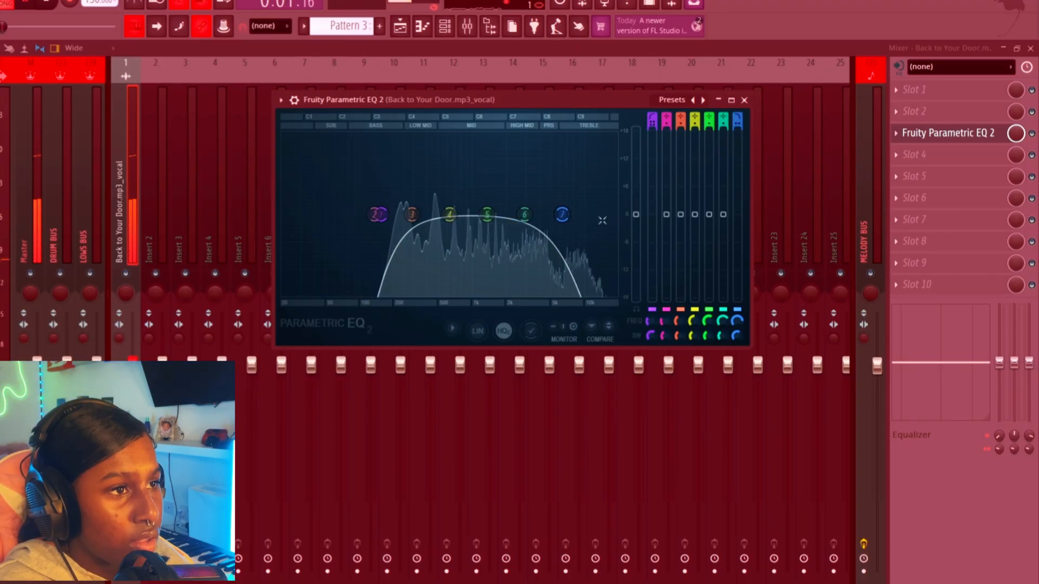
left_click_drag(562, 214, 553, 215)
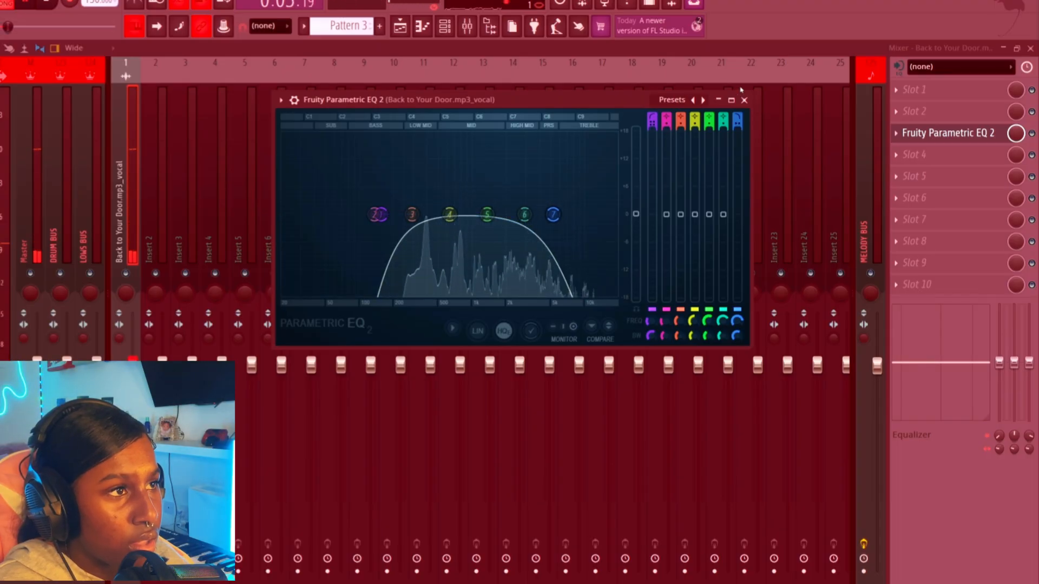
left_click(744, 99)
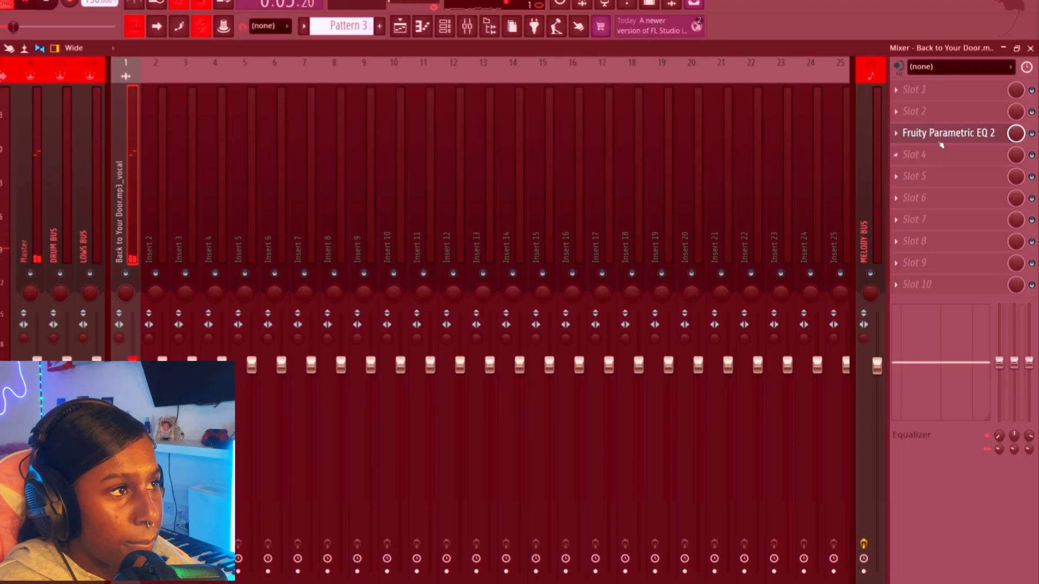
- Place Fruity Parametric EQ 2 in slot 1 and add ValhallaRoom to slot 2 of the vocal mixer track
left_click(938, 91)
left_click(939, 94)
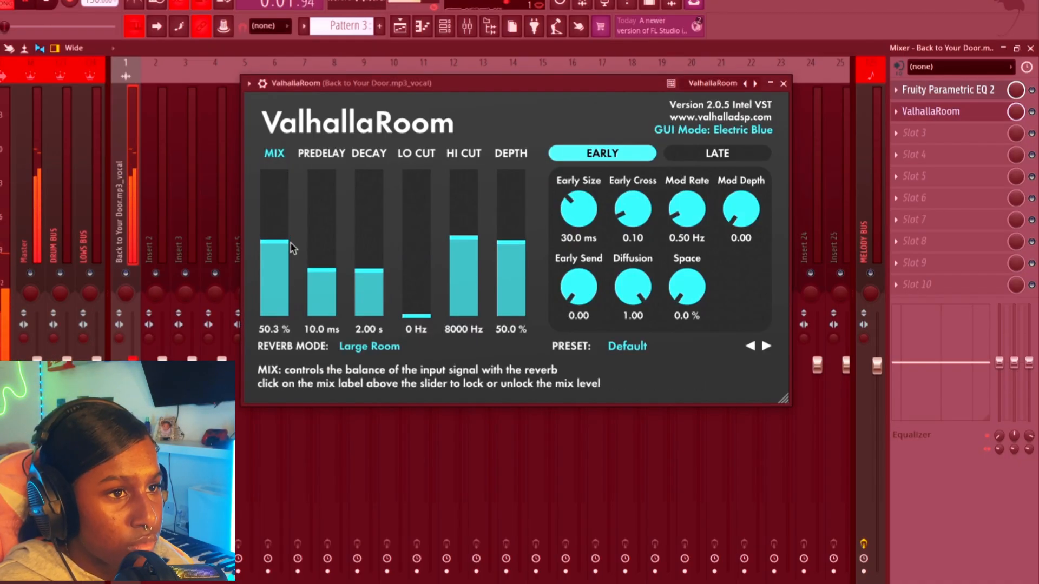
left_click(784, 84)
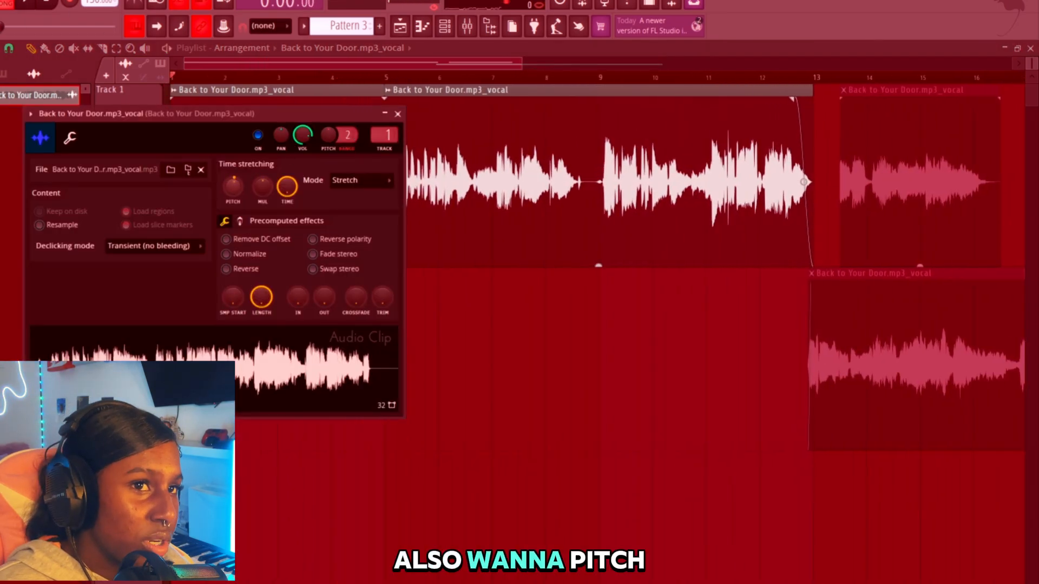
- Raise the time-stretching pitch of the Back to Your Door vocal clip slightly and listen to it in the playlist
left_click_drag(234, 189, 234, 185)
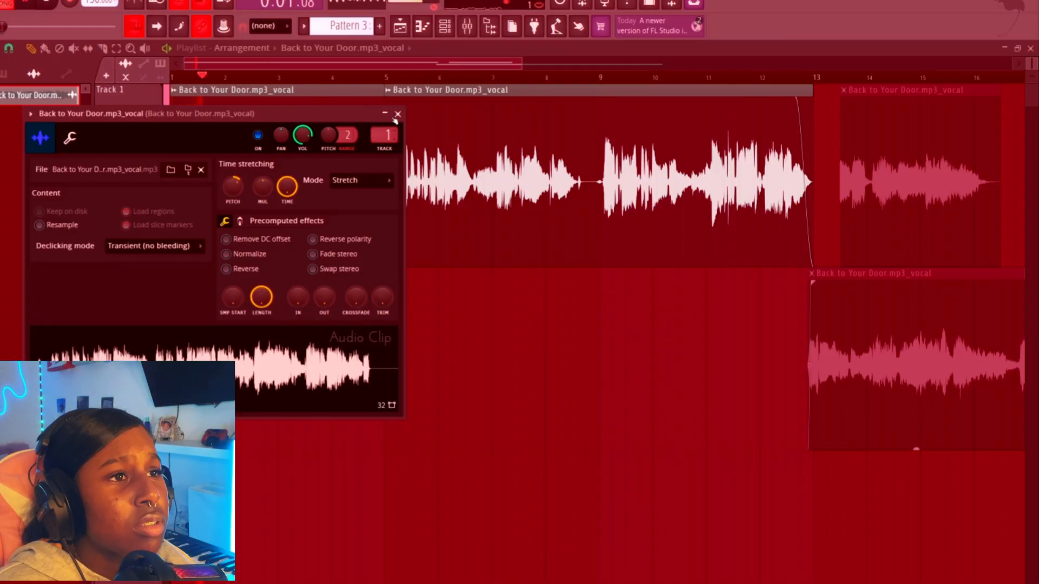
left_click(398, 114)
scroll(615, 249, "down", 2)
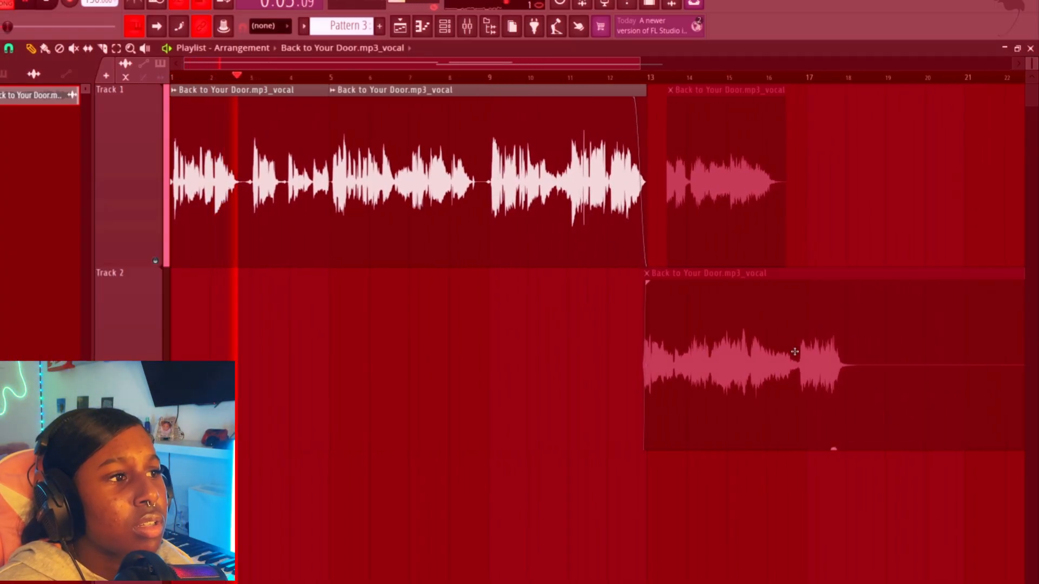
double_click(414, 156)
left_click(397, 115)
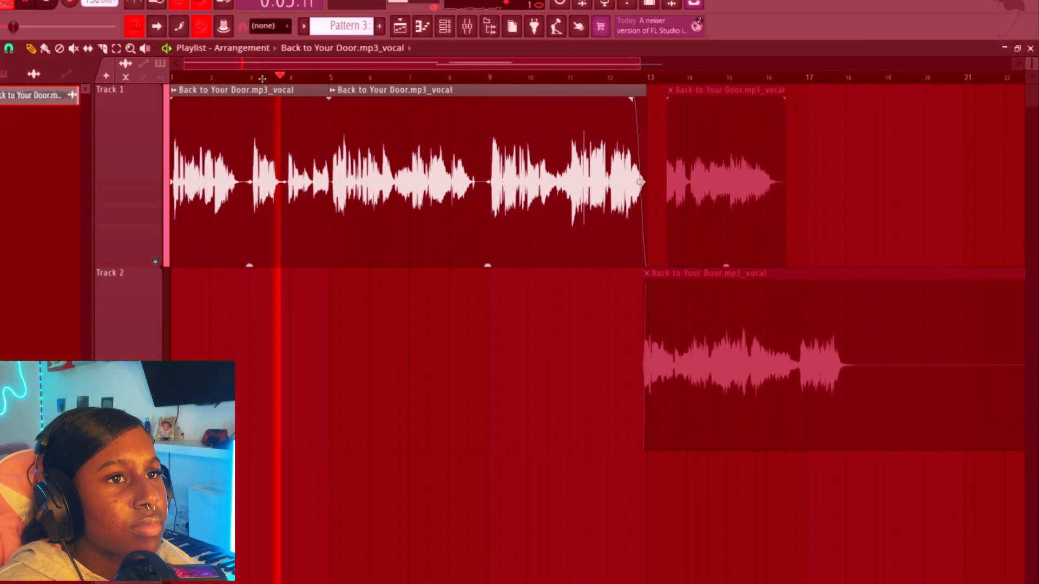
- Add the SKY Keys instrument to the project and load its Beautiful Rhodes preset
left_click_drag(51, 107, 246, 295)
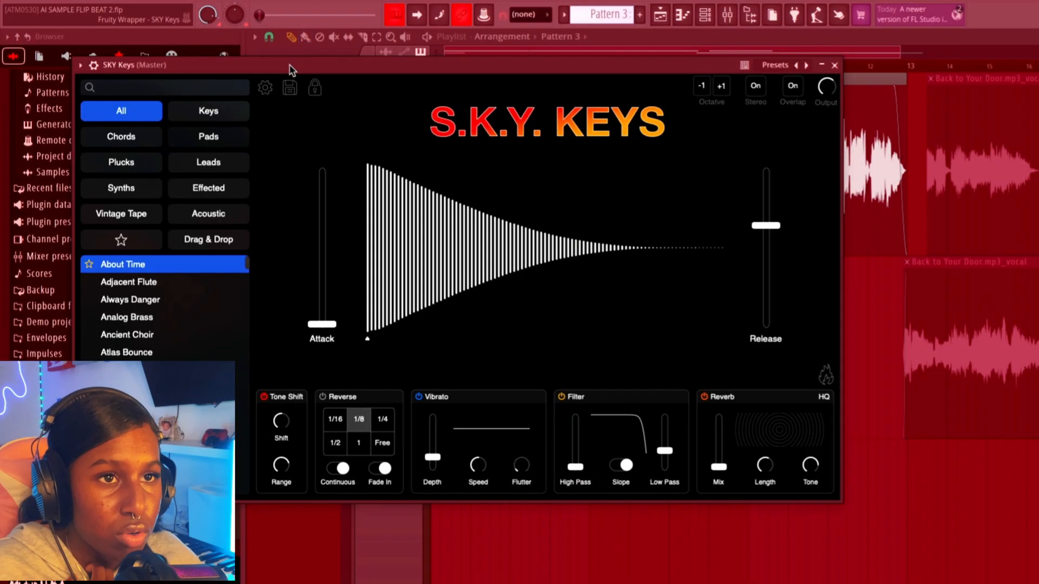
left_click_drag(292, 70, 433, 81)
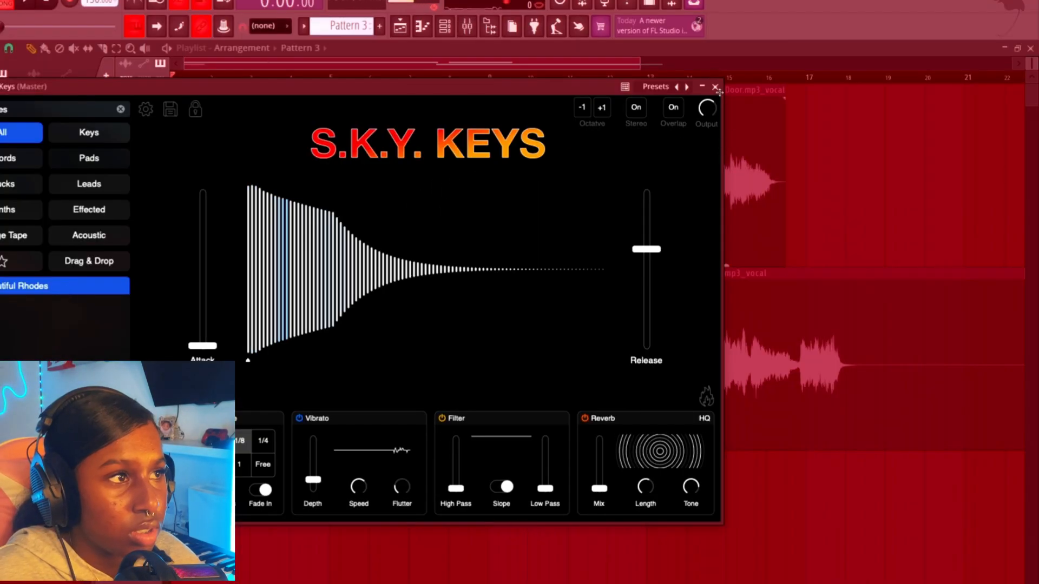
left_click(715, 87)
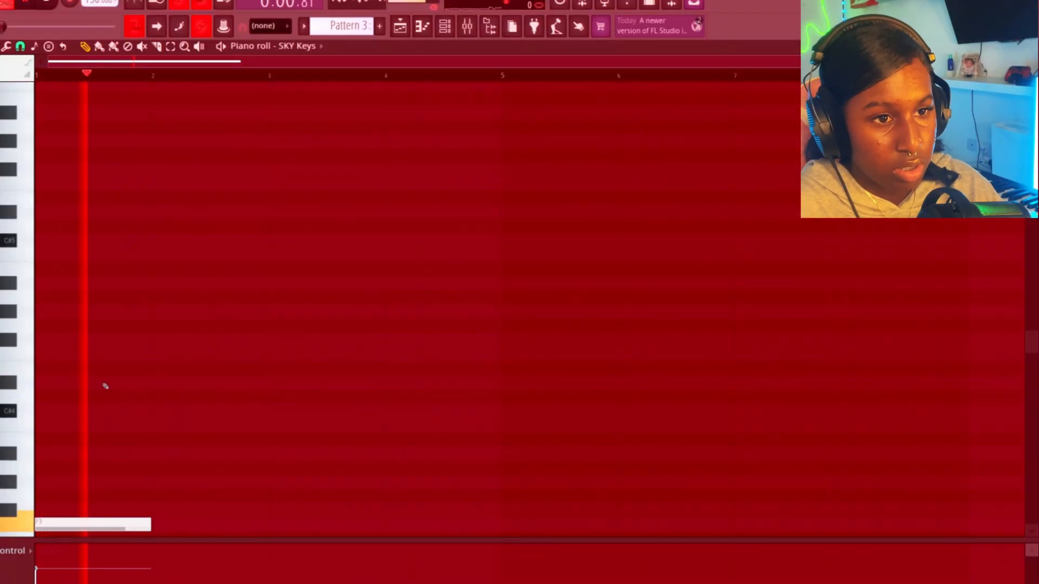
- Add one-bar SKY Keys notes C#3 at bar 3, G#2 at bar 5 and A#2 at bar 7, and play them
scroll(116, 383, "down", 4)
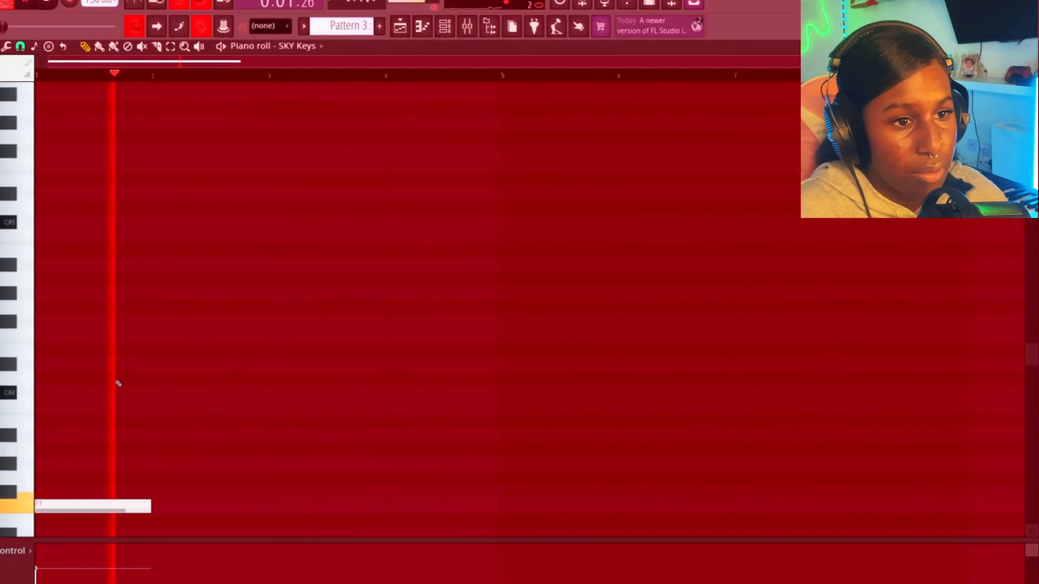
left_click(222, 366)
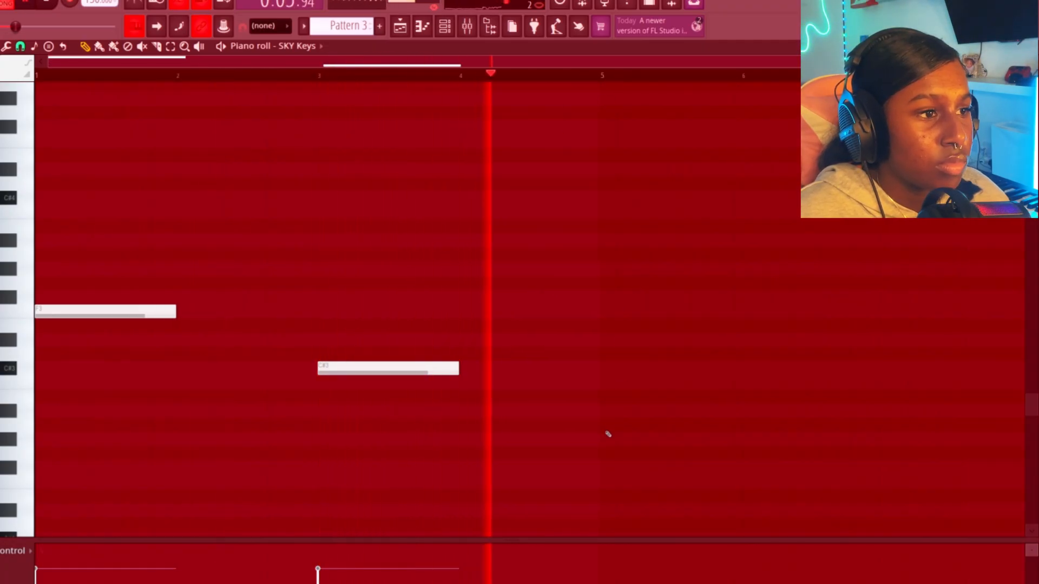
left_click(602, 443)
scroll(590, 387, "down", 3)
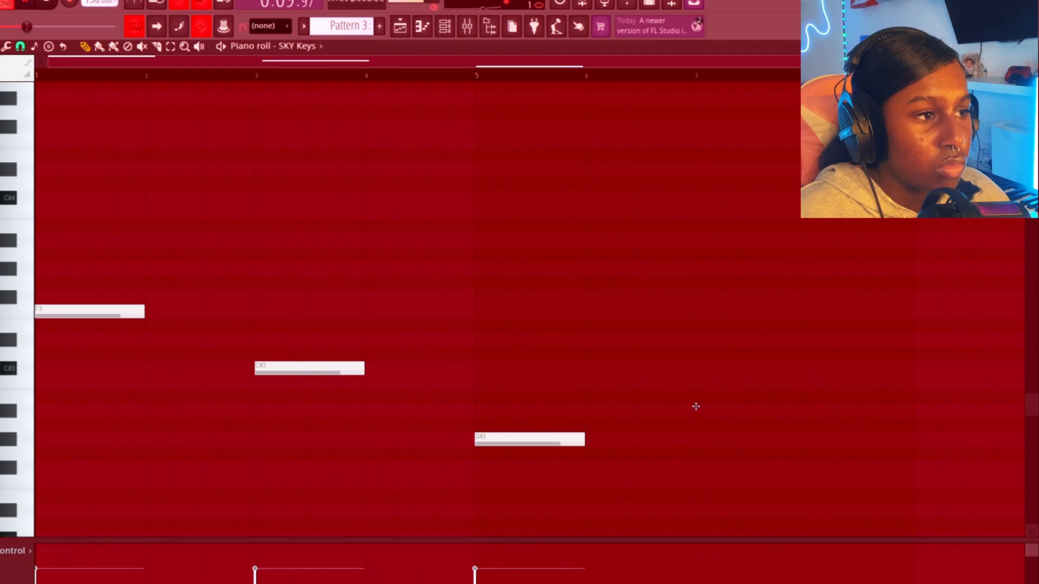
left_click_drag(693, 406, 685, 406)
key("space")
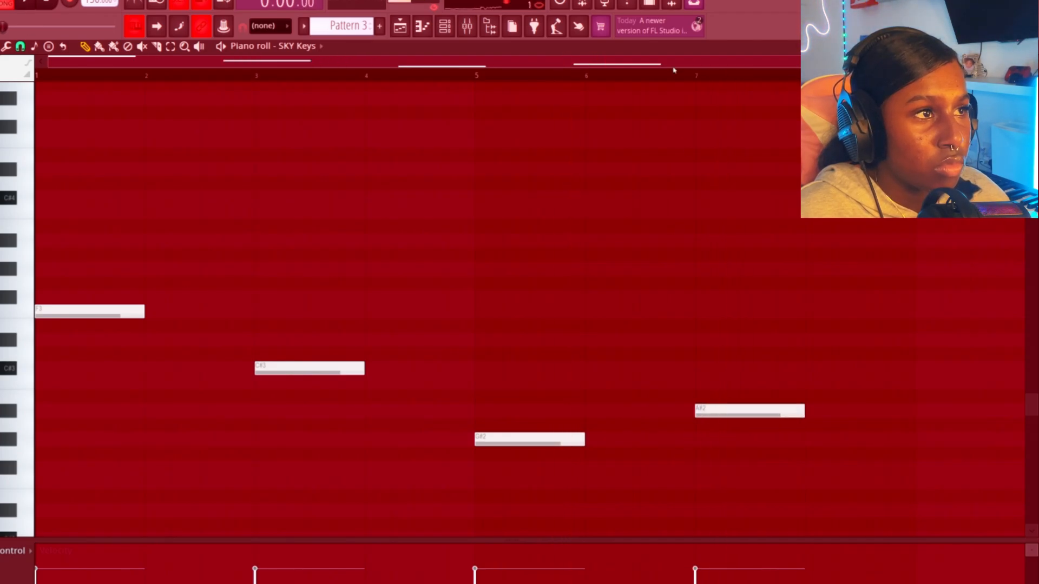
scroll(510, 364, "down", 1)
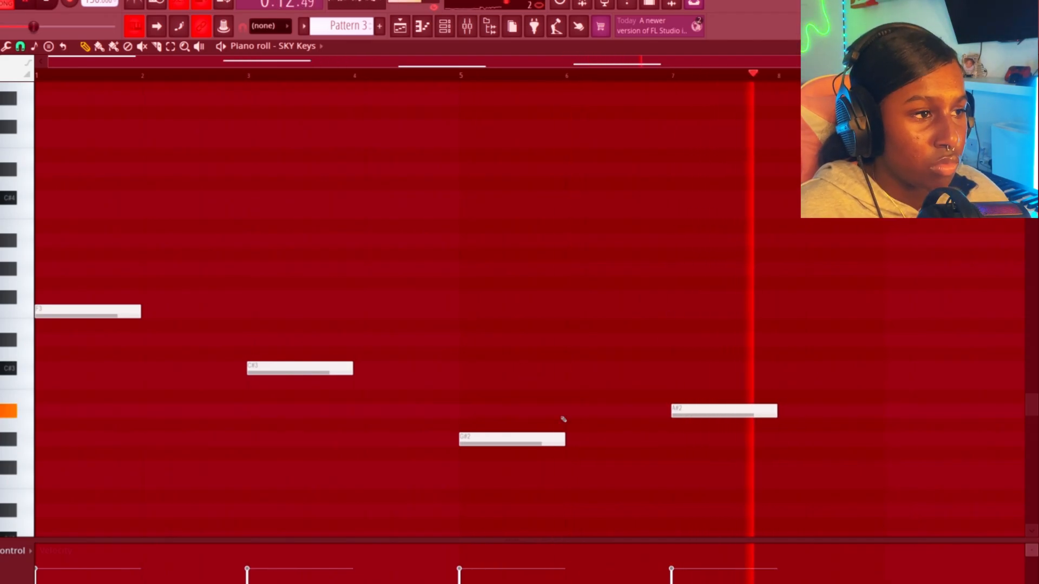
- Copy all four SKY Keys notes and paste the duplicates one octave higher
key("ctrl+a")
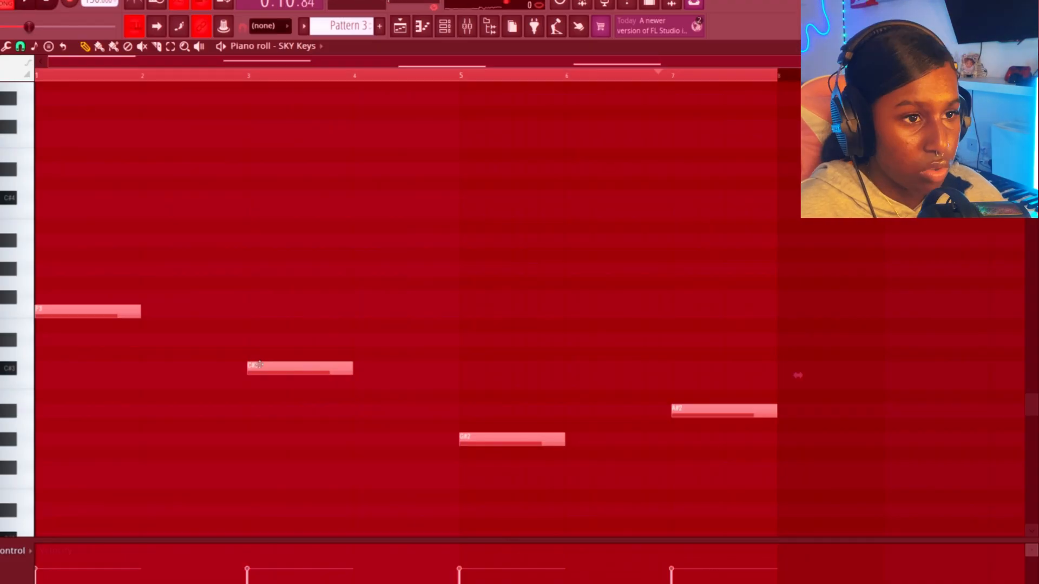
key("ctrl+c")
key("ctrl+v")
key("ctrl+Up")
left_click(260, 363)
- Lower the volume fader of the Back to Your Door vocal mixer track
left_click(467, 26)
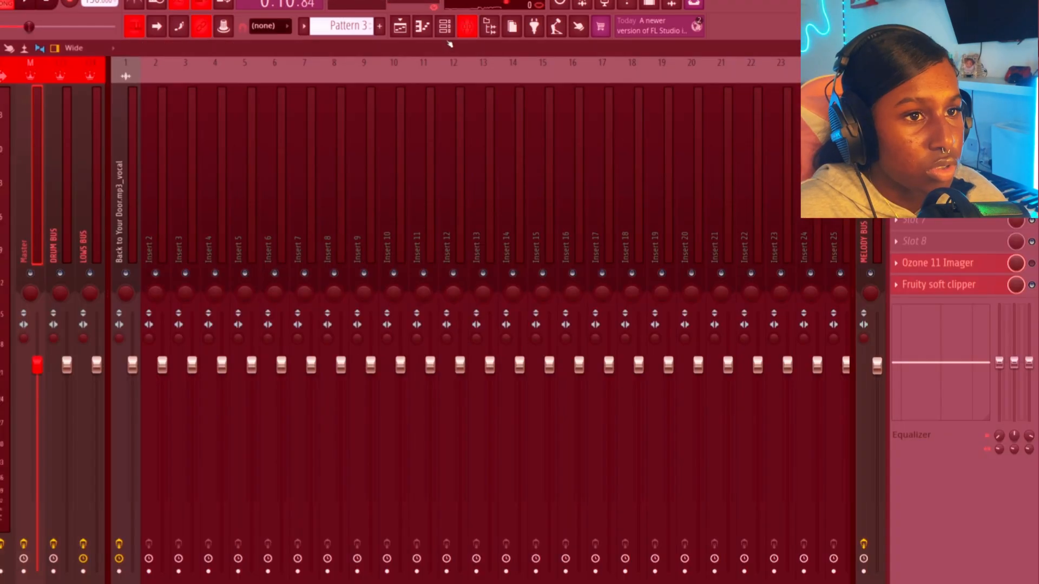
left_click_drag(133, 364, 132, 383)
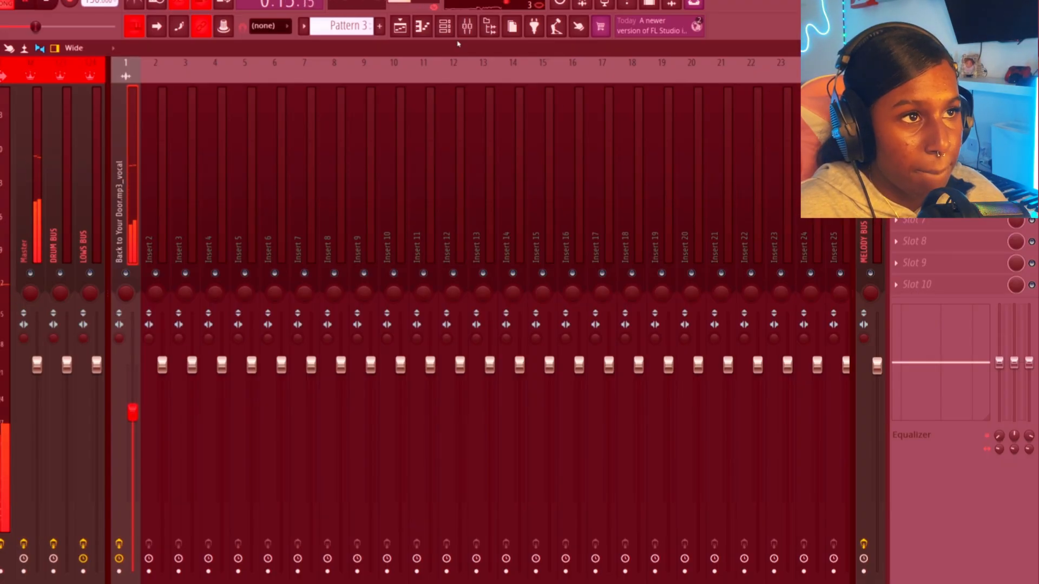
- Add one-bar notes G#4, C5 and D#5 above the F4 note at bar 1 in the SKY Keys piano roll
left_click(440, 29)
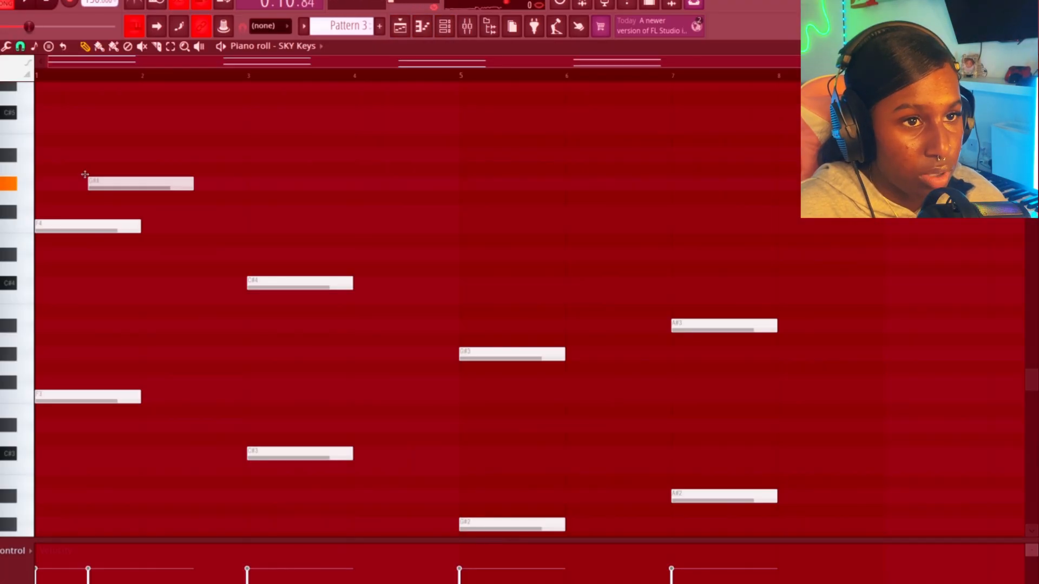
scroll(61, 209, "up", 4)
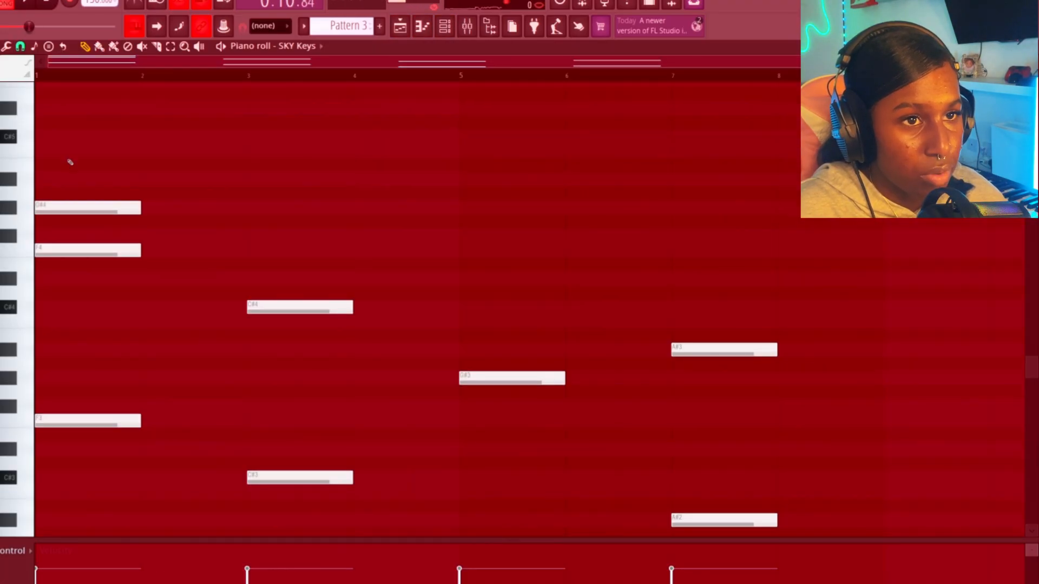
key("space")
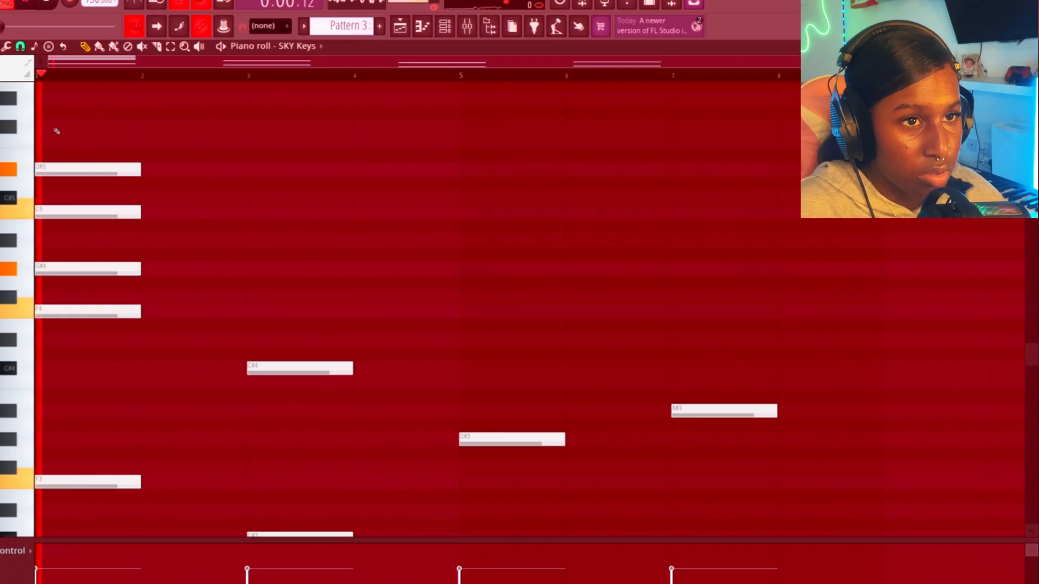
- Stack one-bar notes F4, G#4 and C5 above the C#4 note at bar 3
left_click(249, 311)
right_click(265, 313)
left_click(248, 311)
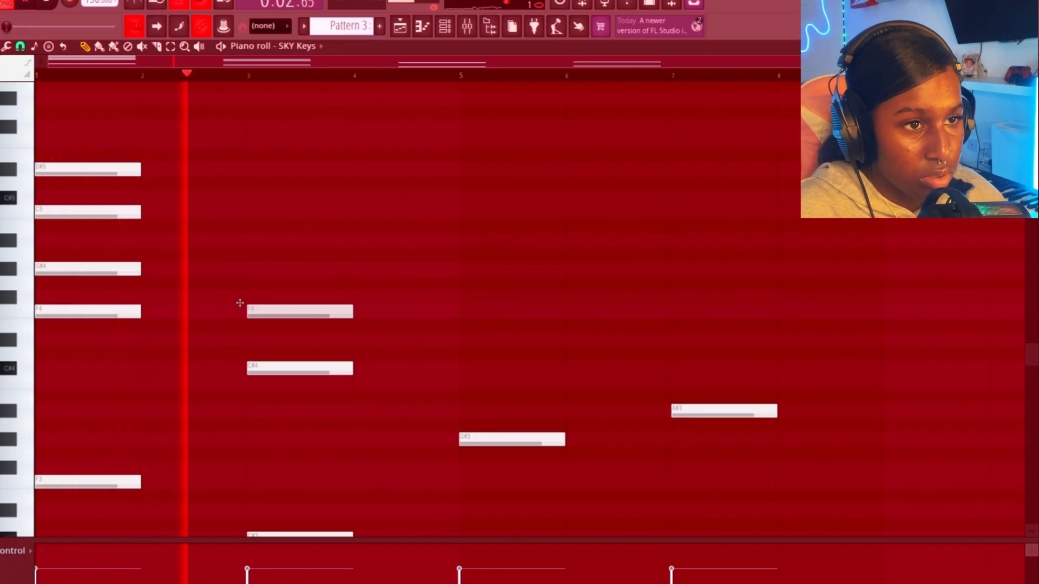
left_click(255, 268)
key("space")
right_click(259, 266)
left_click(249, 267)
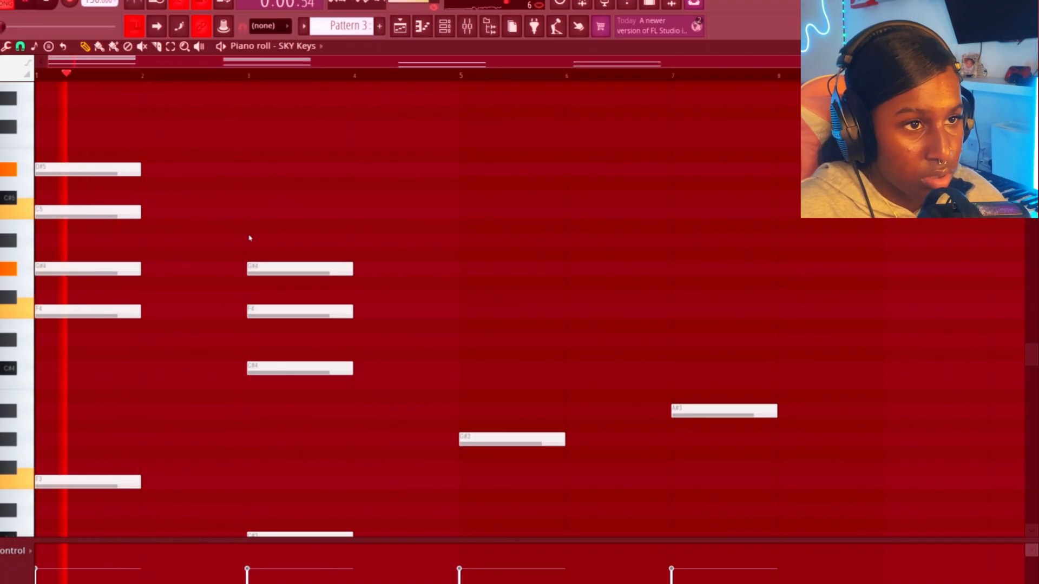
left_click(248, 211)
- Raise the top note of the bar 5 chord to G5
scroll(337, 234, "down", 2)
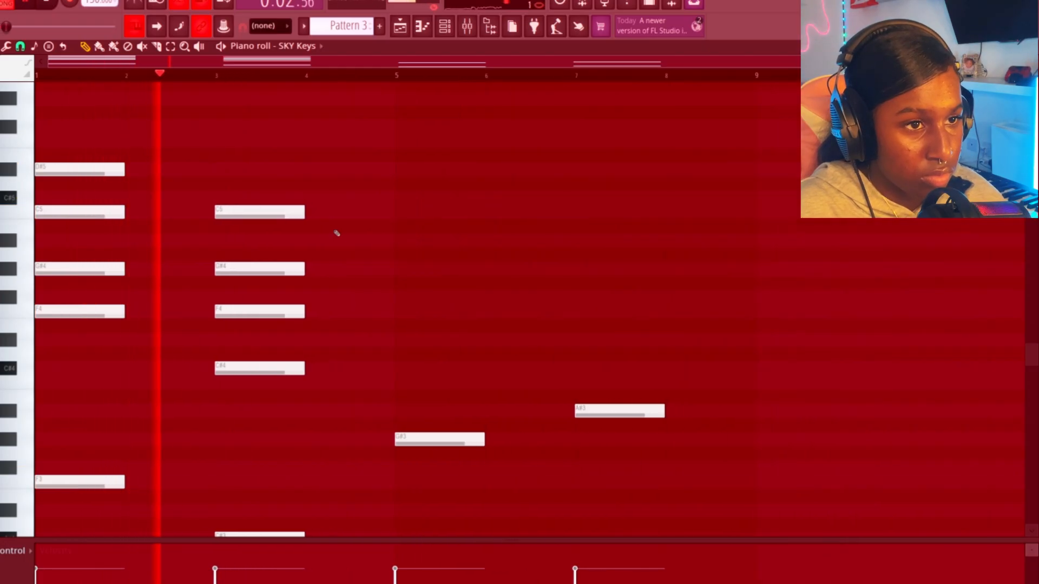
scroll(336, 234, "down", 5)
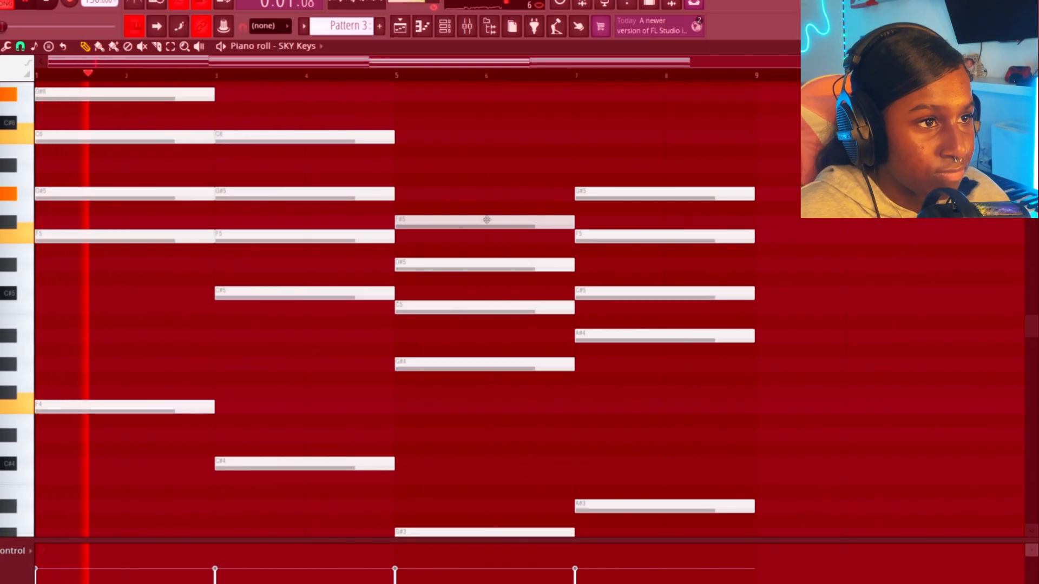
left_click_drag(485, 219, 484, 206)
scroll(505, 431, "up", 1)
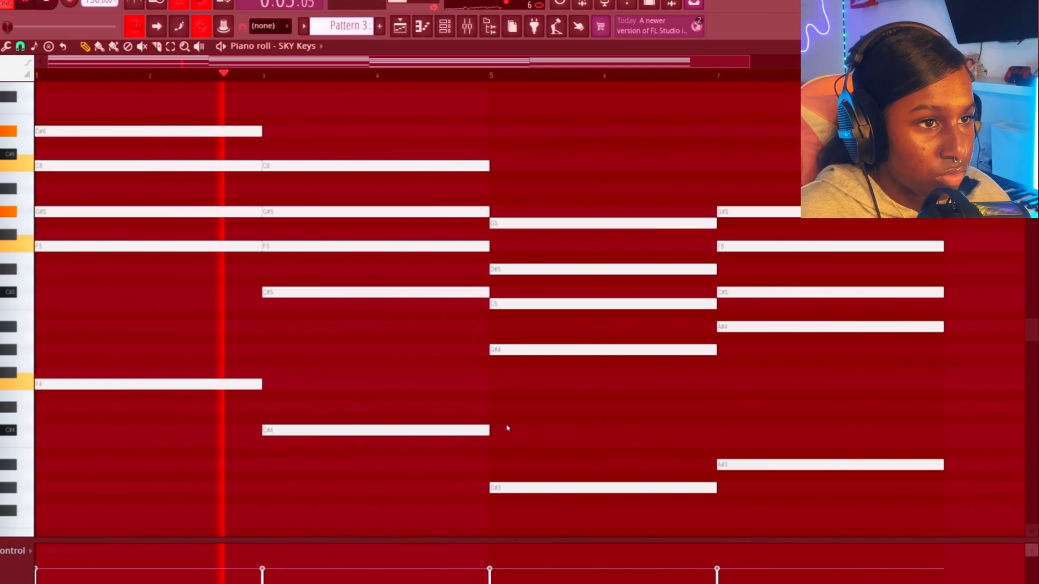
- Try the progression with the G5 top note removed from the bar 5 chord
scroll(506, 430, "down", 1)
scroll(495, 219, "down", 1)
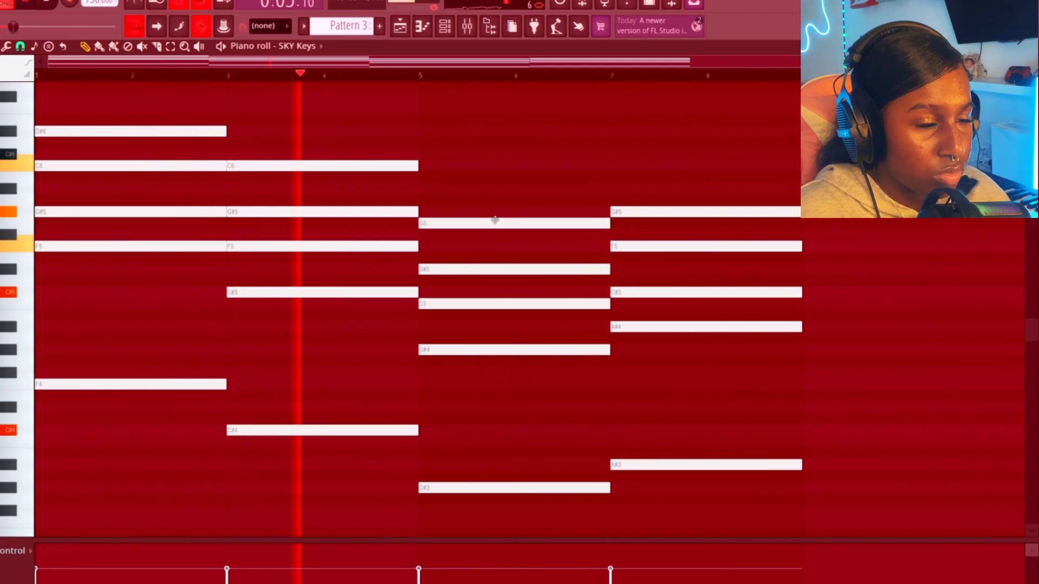
scroll(495, 220, "down", 1)
right_click(494, 220)
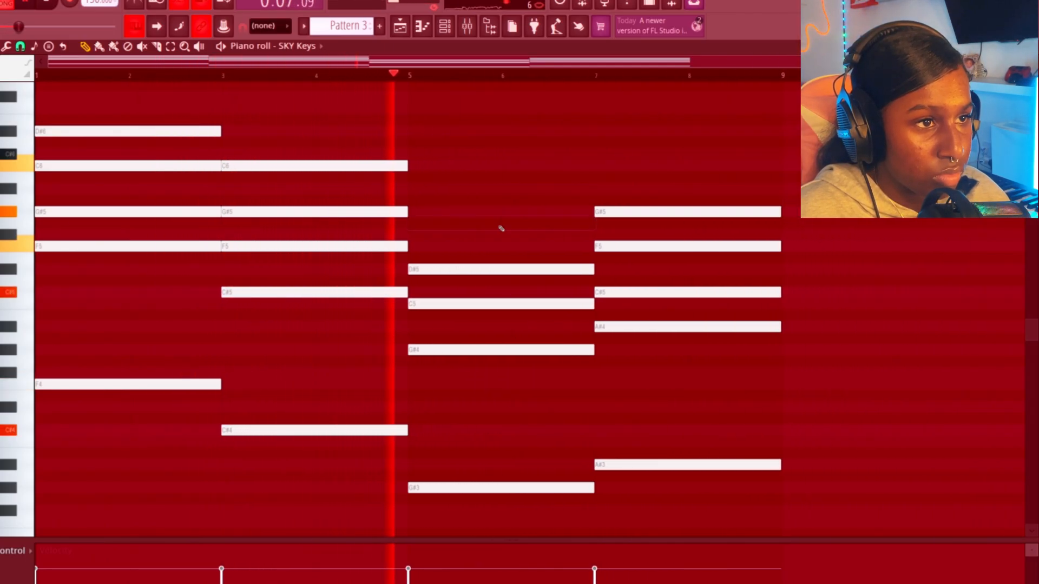
key("space")
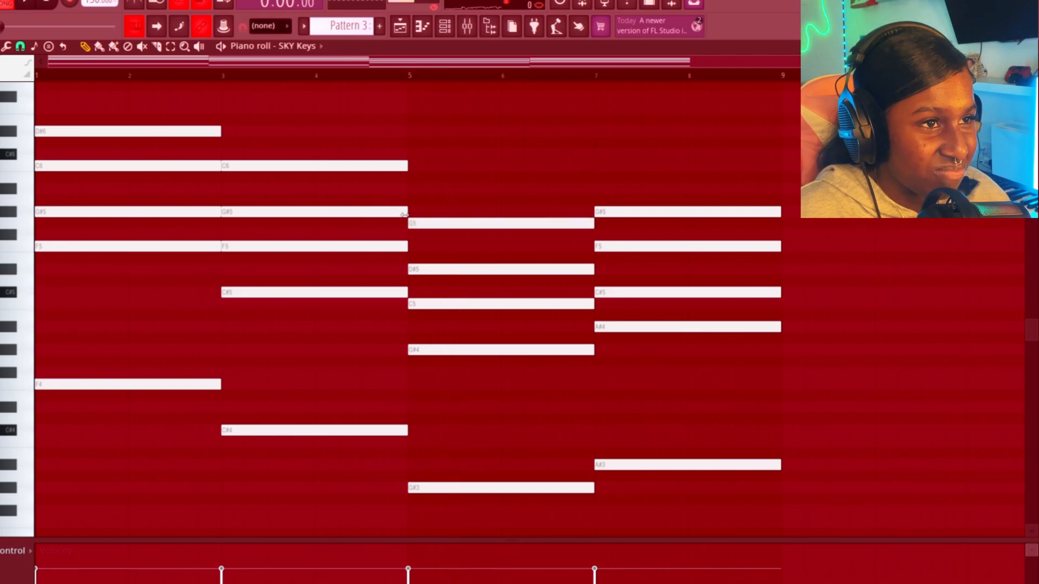
- Play the chord progression, starting from just before bar 5
key("space")
left_click(384, 76)
scroll(495, 336, "down", 2)
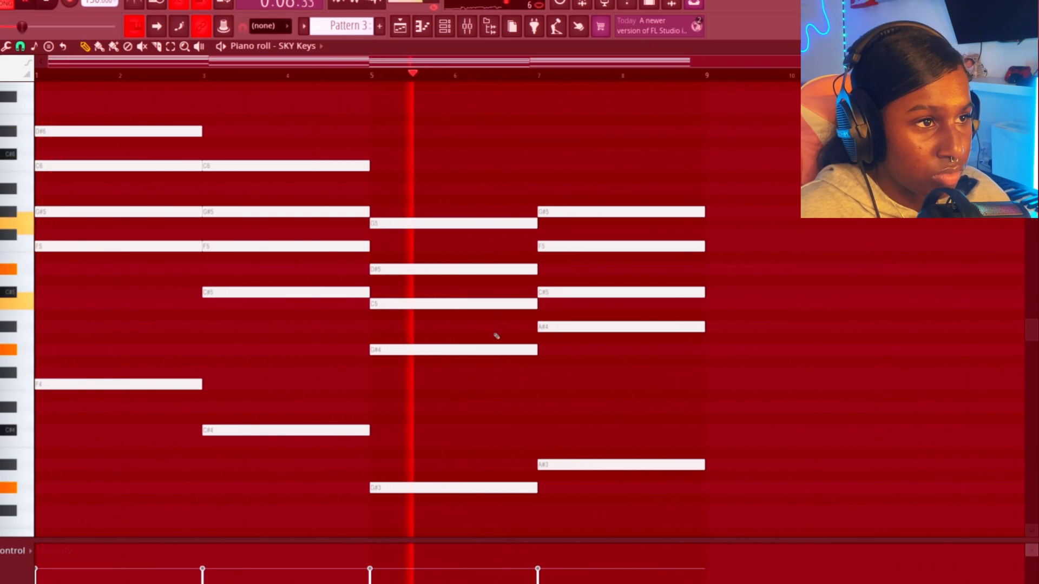
scroll(496, 336, "down", 1)
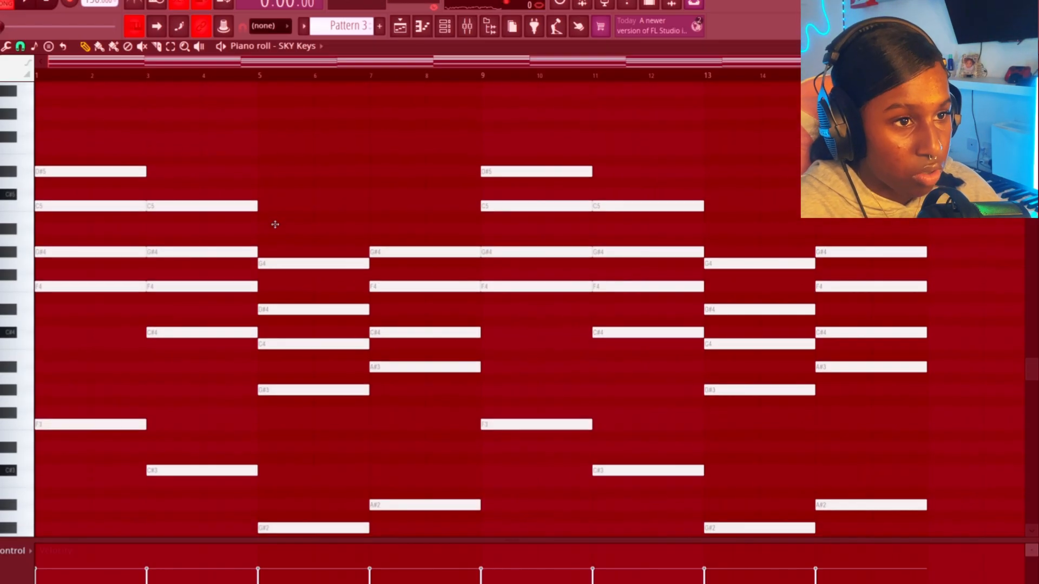
scroll(274, 224, "down", 3, "ctrl")
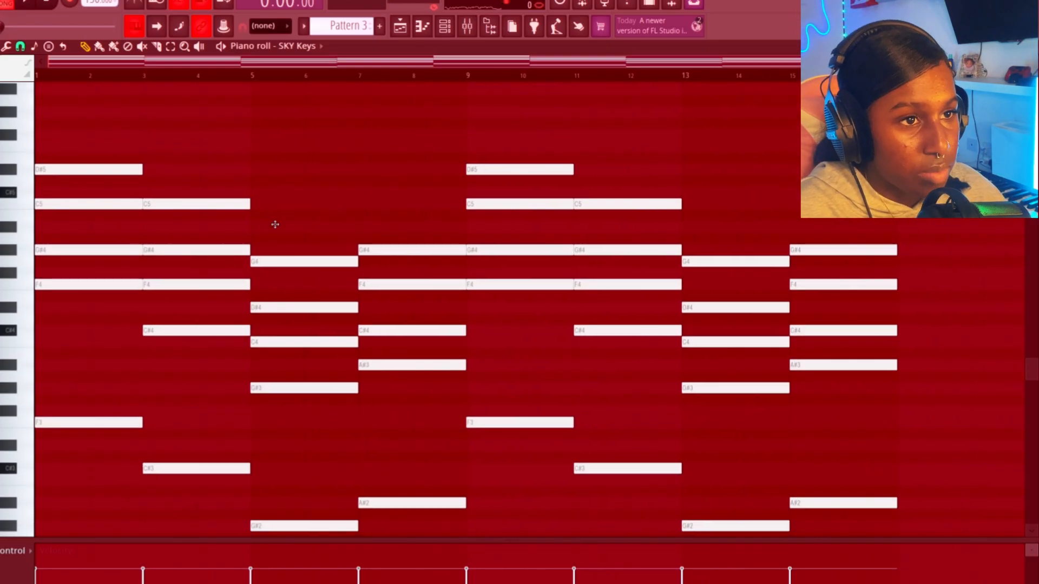
key("space")
key("space")
- Raise the whole bar 5 chord and the whole bar 7 chord by one octave
left_click_drag(282, 222, 284, 461, "ctrl")
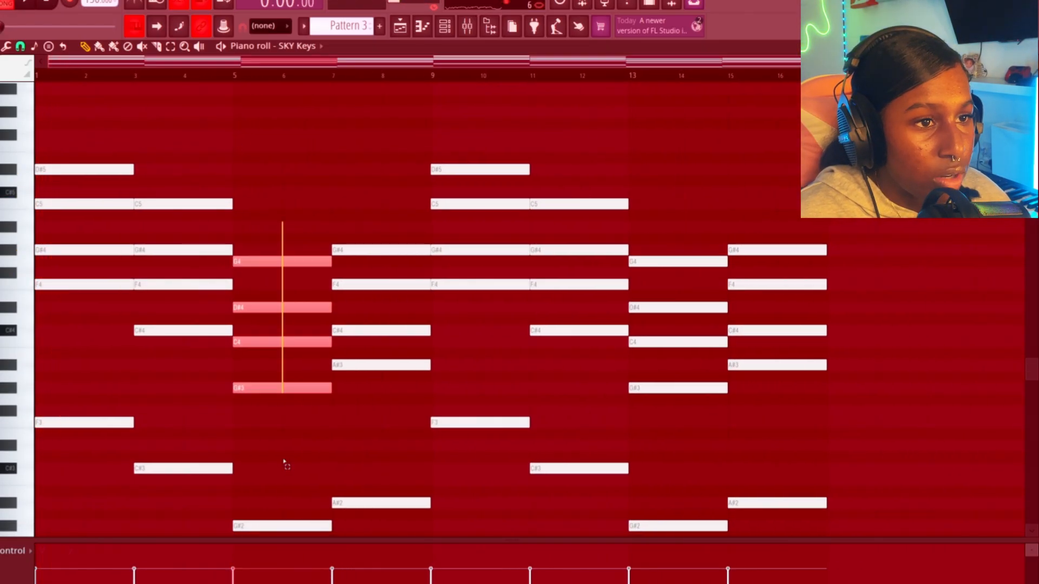
key("ctrl+Up")
left_click(289, 481, "ctrl")
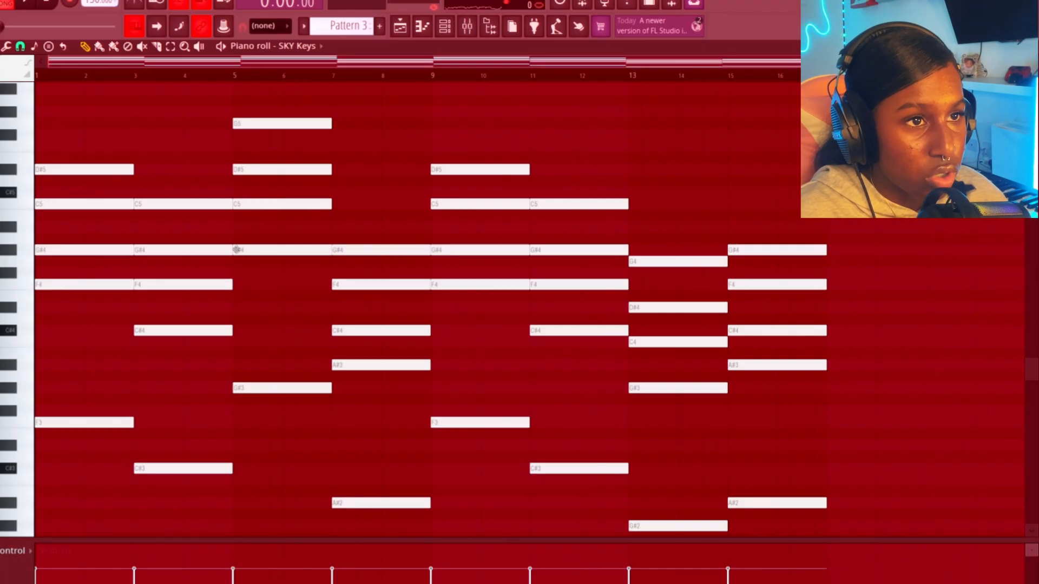
left_click_drag(338, 176, 418, 511, "ctrl")
key("ctrl+Up")
key("space")
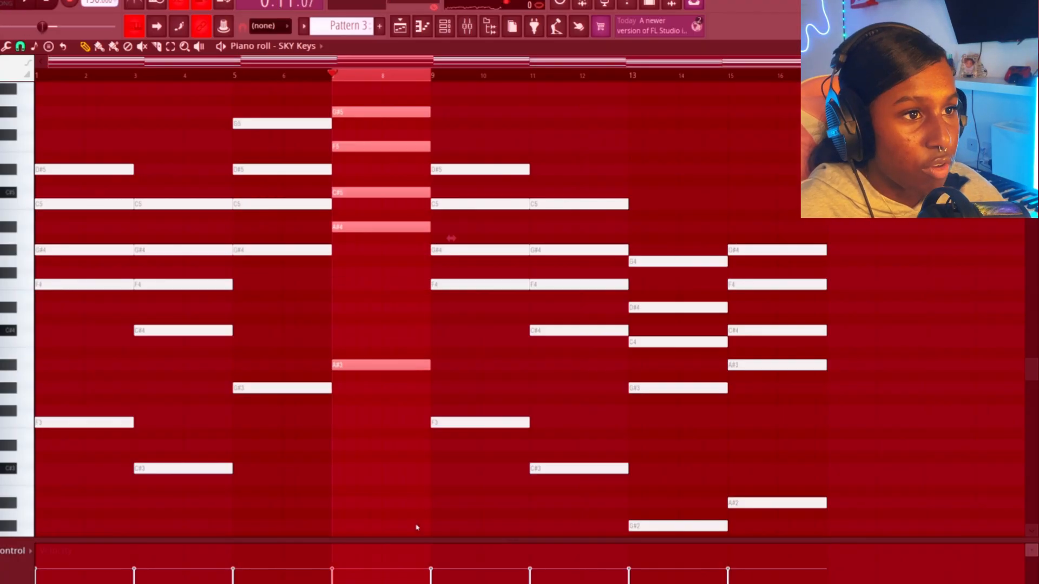
- Copy the bass notes of the bar 5 and bar 7 chords and paste them one octave lower as G#2 and A#2
left_click_drag(314, 404, 314, 405, "ctrl")
key("ctrl+c")
key("ctrl+v")
key("ctrl+Down")
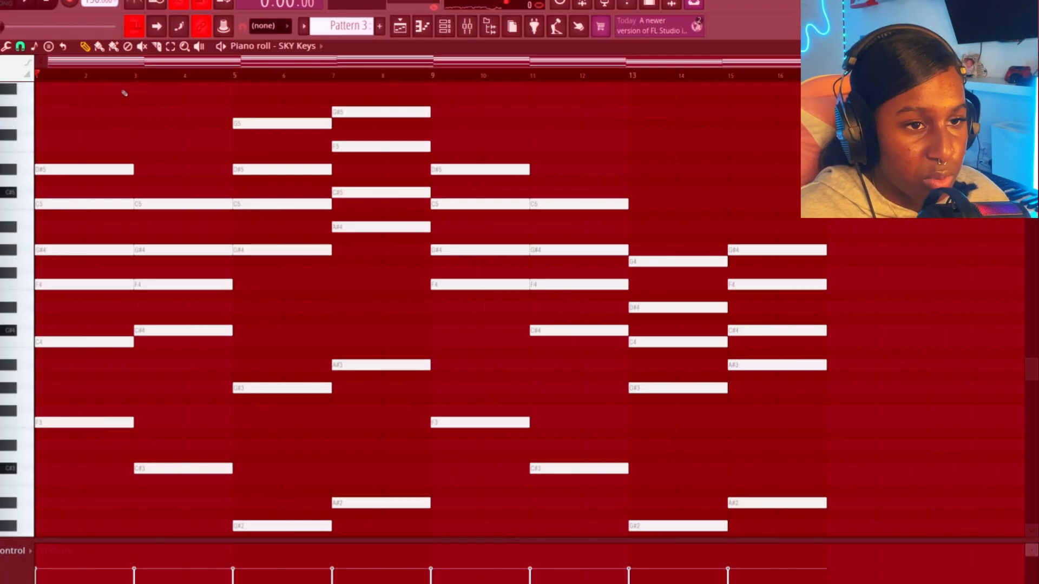
- During playback, duplicate D#5 of the bar 5 chord and F5 of the bar 7 chord one octave lower
key("space")
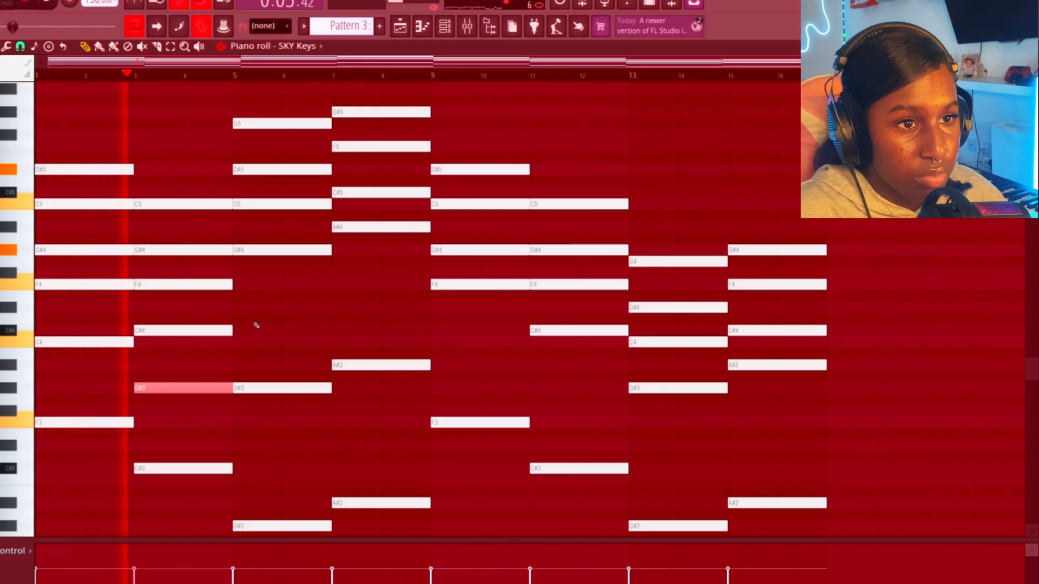
left_click(264, 167, "ctrl")
key("ctrl+c")
key("ctrl+v")
key("ctrl+Down")
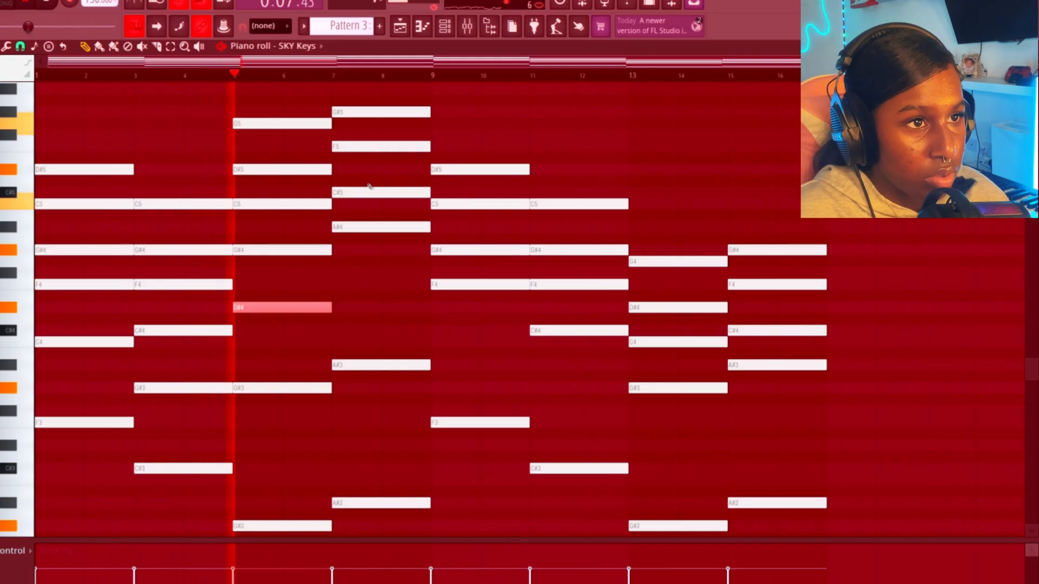
left_click(356, 147, "ctrl")
key("ctrl+c")
key("ctrl+v")
key("ctrl+Down")
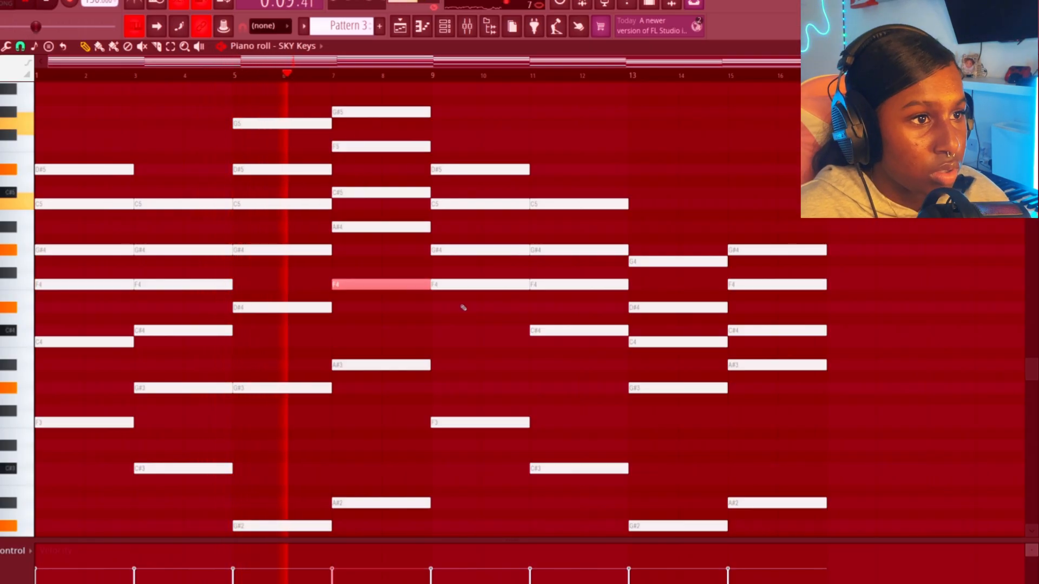
- Delete the chords from bar 9 onward and duplicate the revised eight-bar progression in their place
left_click_drag(828, 155, 459, 553)
key("Delete")
scroll(491, 401, "up", 5)
key("ctrl+b")
right_click(473, 438)
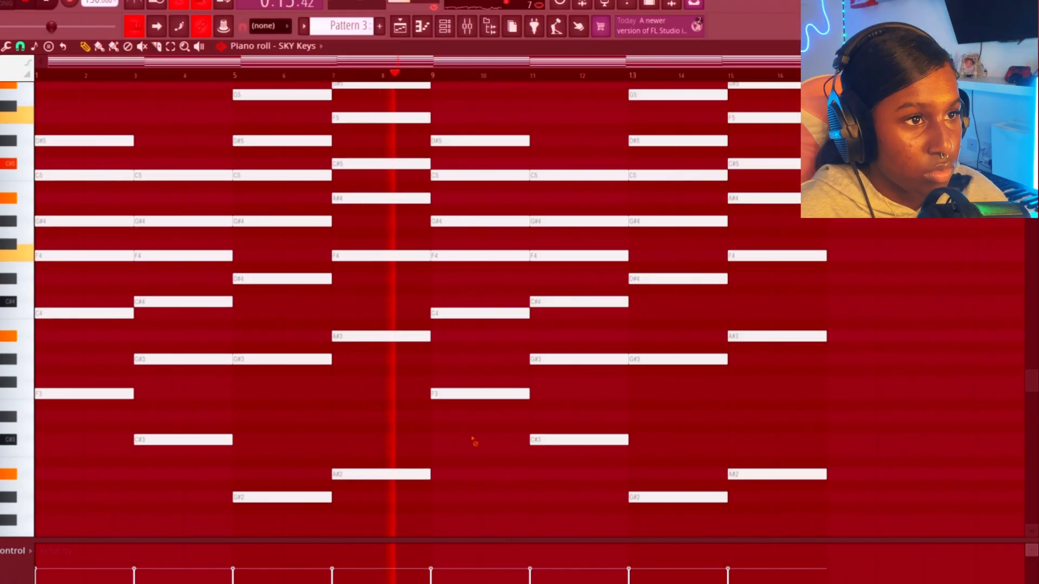
- Stop playback and lower every note of the bar 7 chord by one octave
key("space")
scroll(406, 285, "up", 3)
left_click_drag(447, 114, 455, 336)
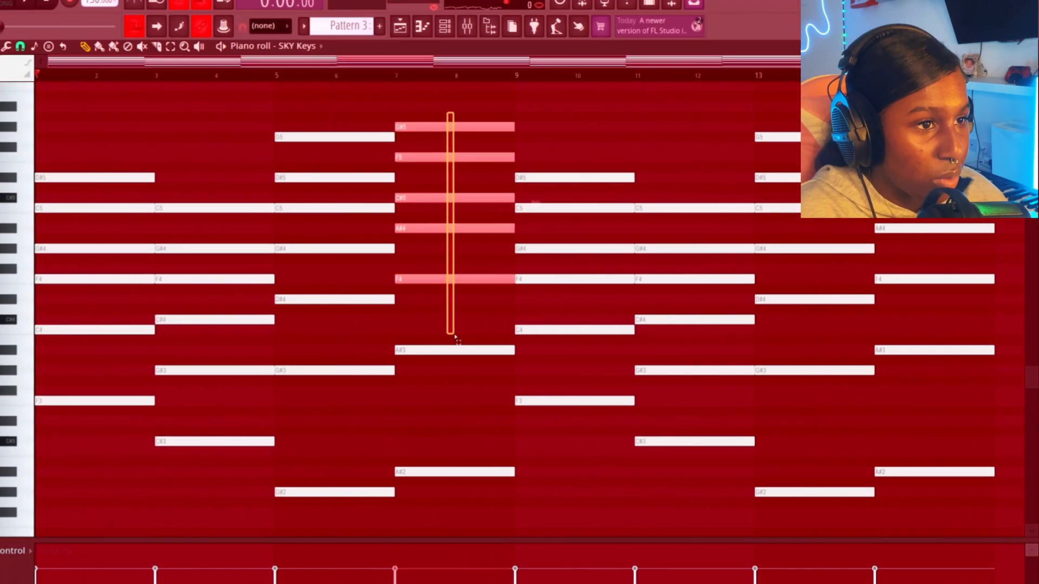
left_click_drag(469, 482, 469, 483)
key("ctrl+Down")
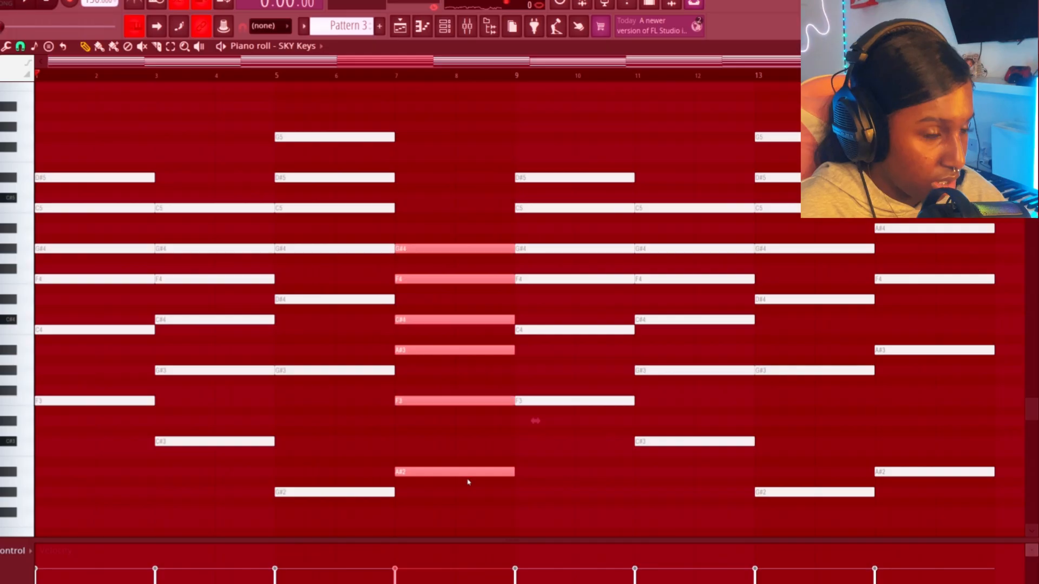
- Play the progression into the bar 7 chord and remove that chord's lowest note, A#1
scroll(469, 482, "down", 2)
key("space")
left_click(475, 480, "ctrl")
scroll(349, 377, "down", 1)
left_click(233, 75)
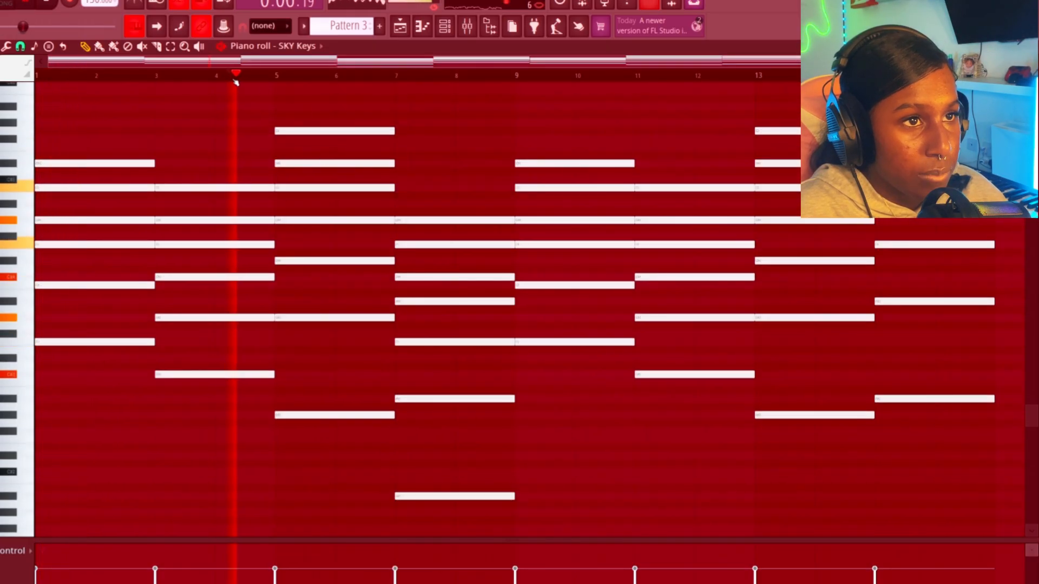
left_click(275, 76)
left_click(397, 74)
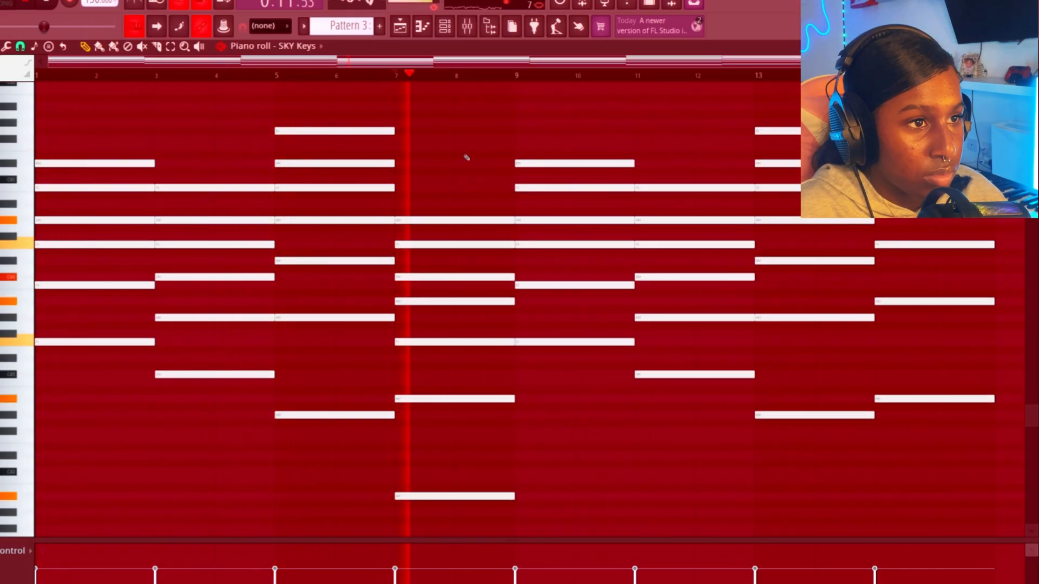
scroll(514, 347, "down", 2)
scroll(429, 239, "up", 1)
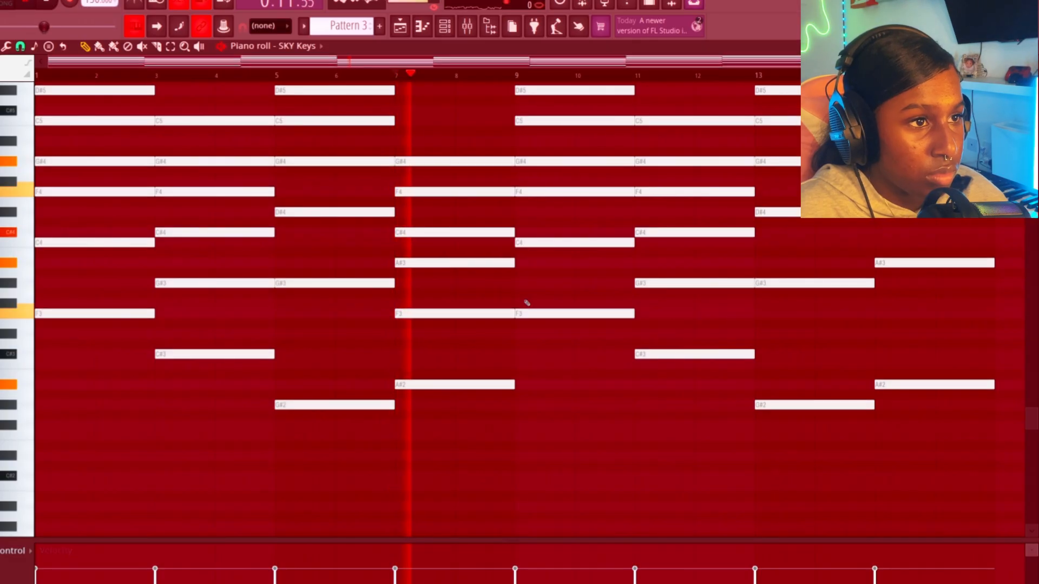
- Match the bar 15 chord to the bar 7 chord with notes A#2, F3, A#3, C#4, F4 and G#4
scroll(492, 259, "down", 1)
scroll(457, 222, "up", 3)
left_click_drag(768, 147, 782, 523)
scroll(789, 526, "down", 3)
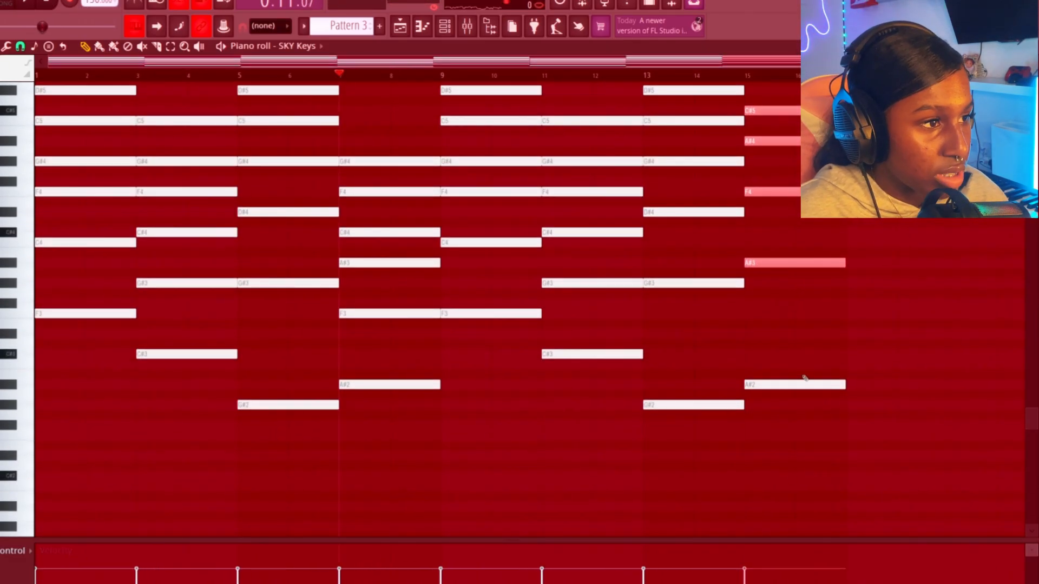
key("Delete")
scroll(800, 401, "up", 2)
left_click_drag(802, 420, 792, 148)
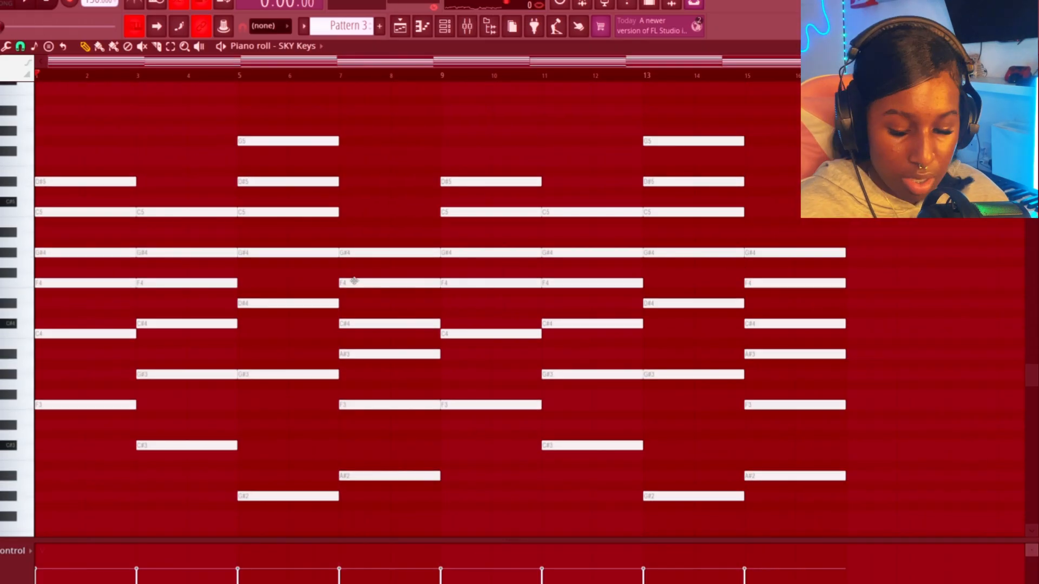
- Randomize the velocities of the SKY Keys notes with a bipolar variation
key("alt+r")
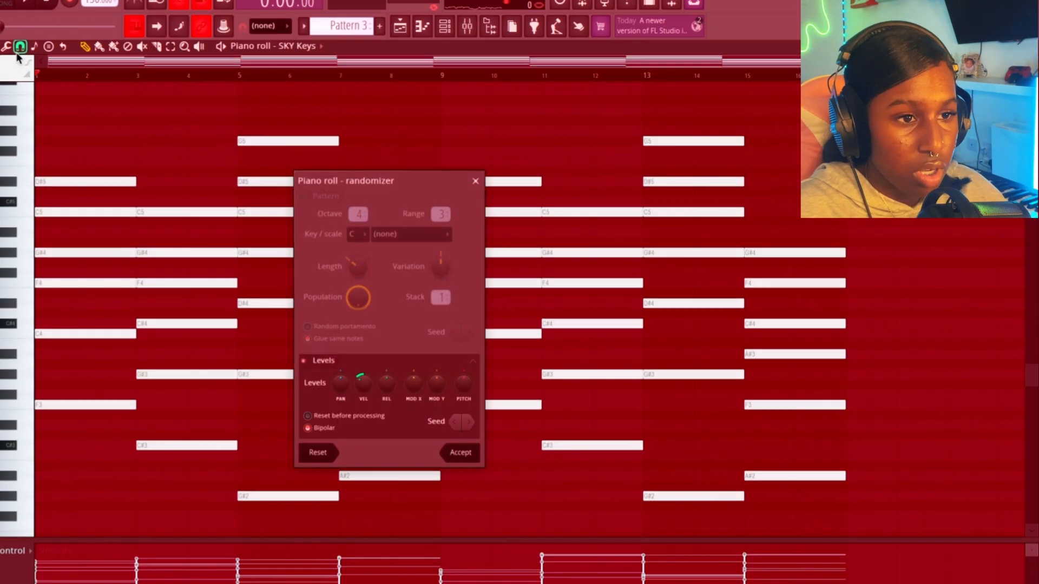
left_click_drag(357, 386, 356, 393)
left_click(460, 459)
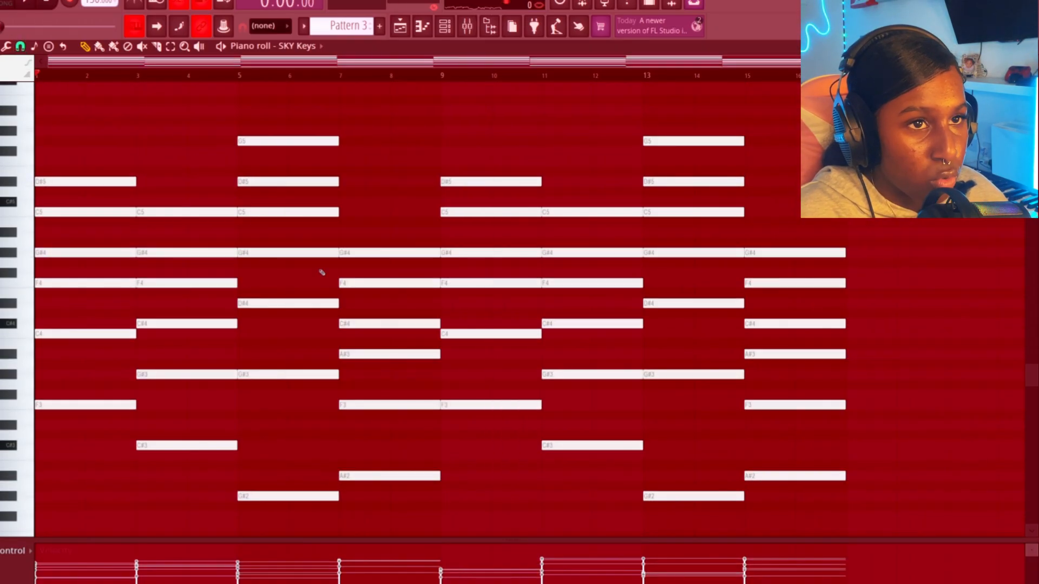
- Humanize the notes with start time range 0.129, duration range 0.043, velocity range 0.200 and triangular distribution
left_click(9, 47)
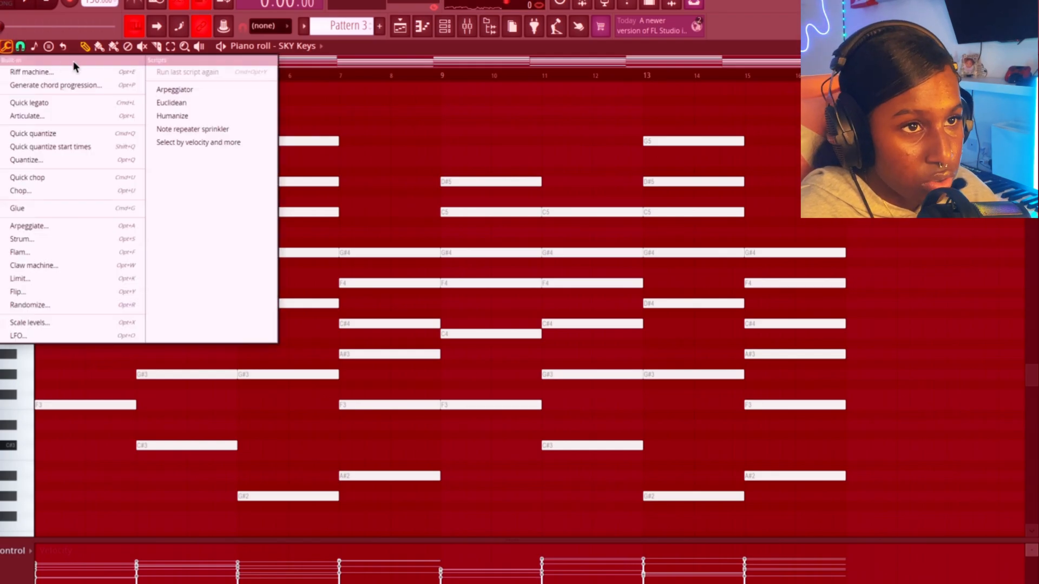
left_click(187, 115)
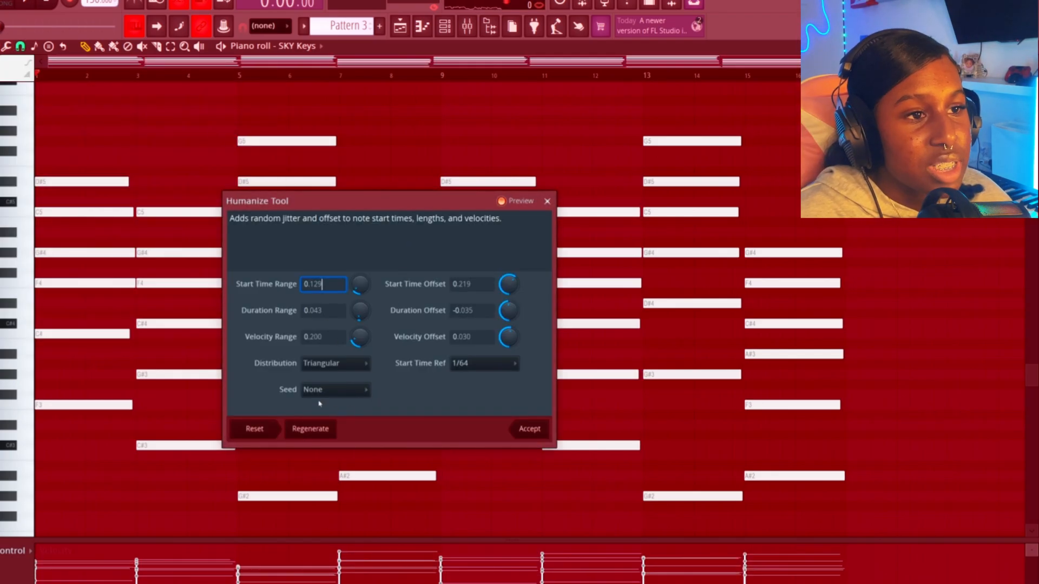
left_click_drag(349, 200, 500, 186)
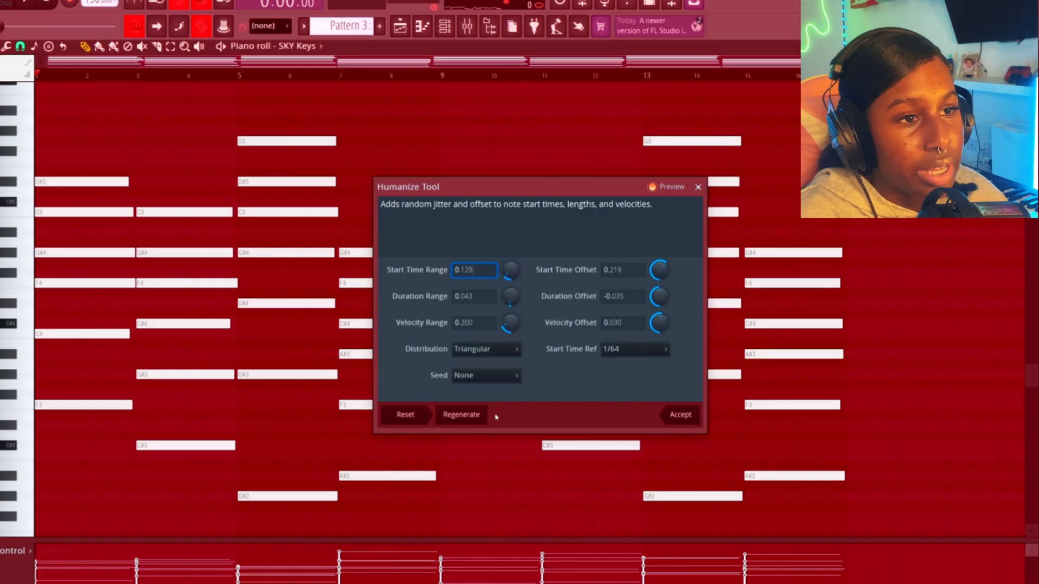
left_click(669, 422)
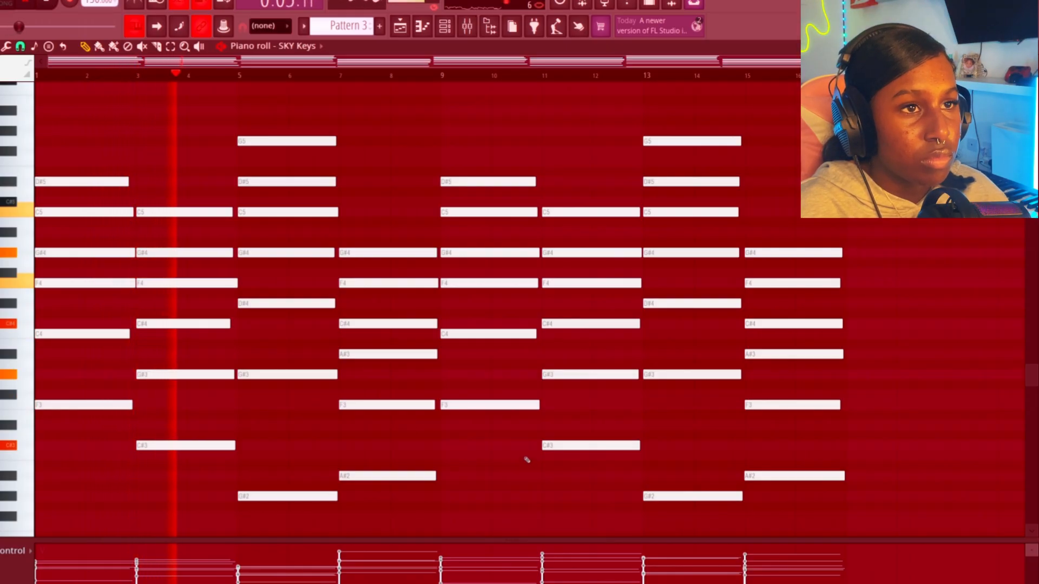
- Add short passing chords just before bars 3 and 7, and repeat them before bars 11 and 15
left_click_drag(218, 142, 294, 371)
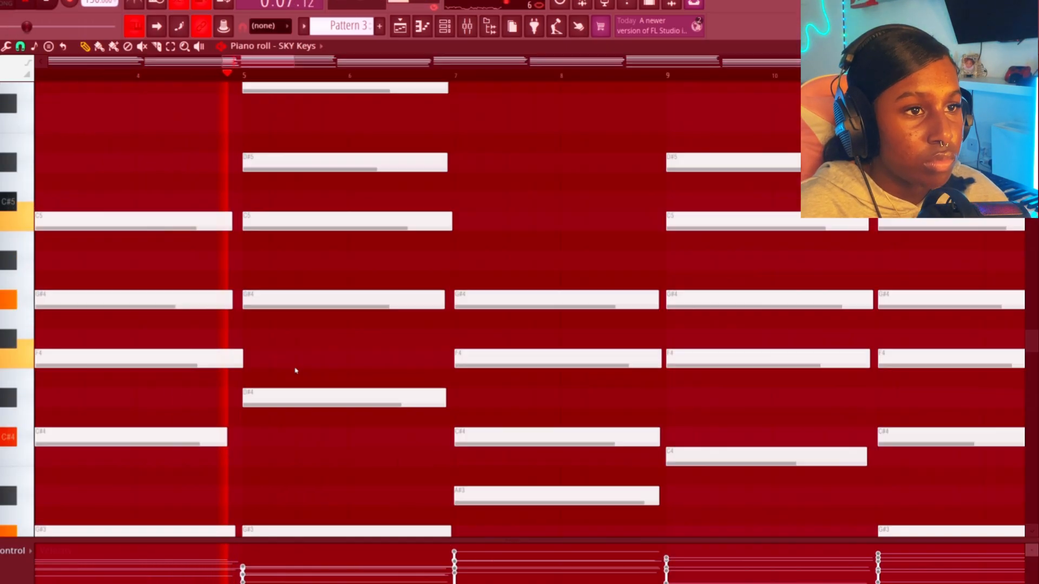
right_click(347, 375, "ctrl")
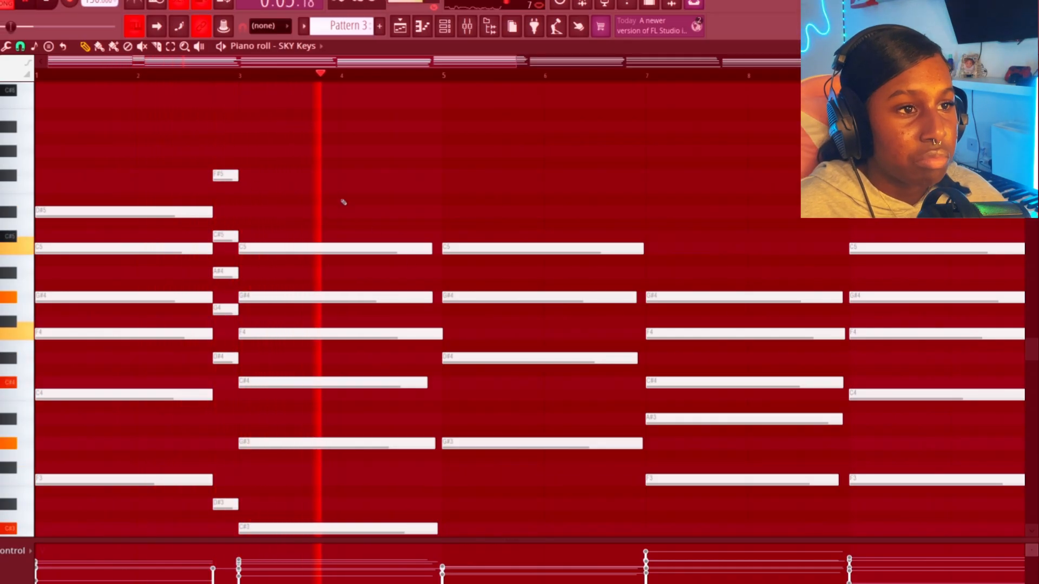
left_click(157, 46)
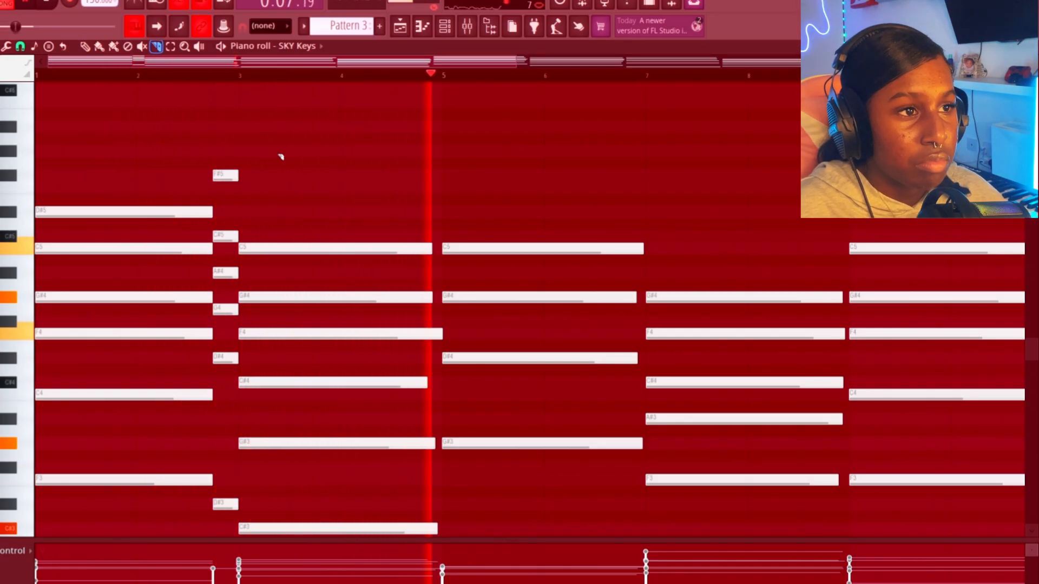
left_click(390, 77)
key("space")
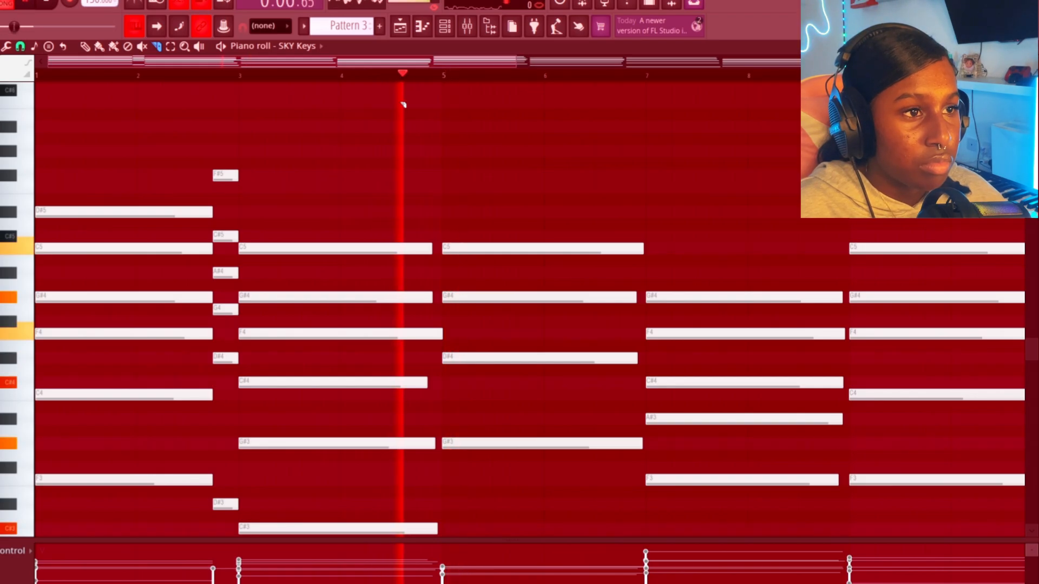
left_click_drag(472, 135, 869, 574)
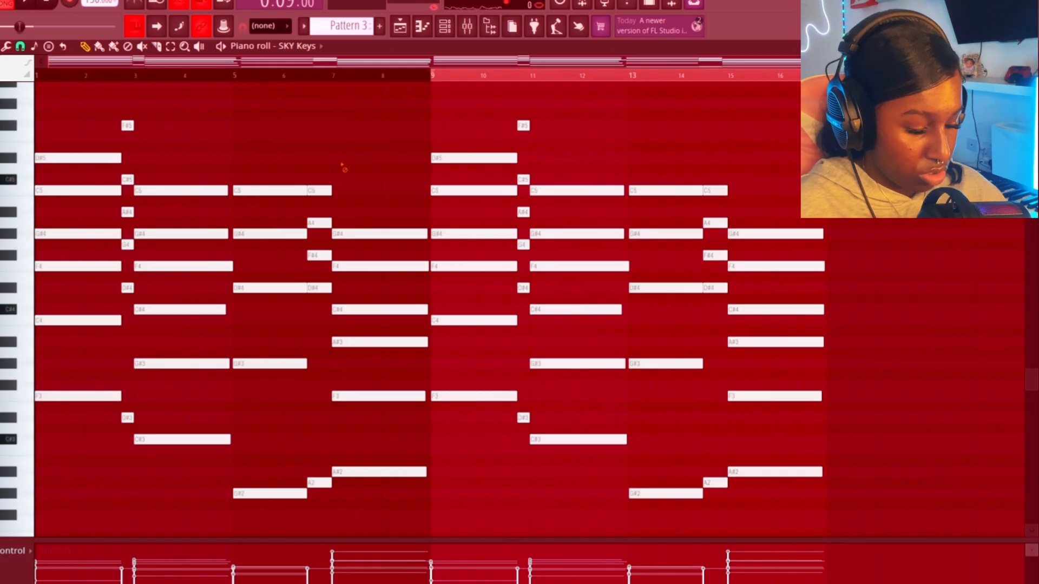
- Try the whole chord progression one octave higher and set the playback position to bar 5
scroll(341, 170, "down", 1)
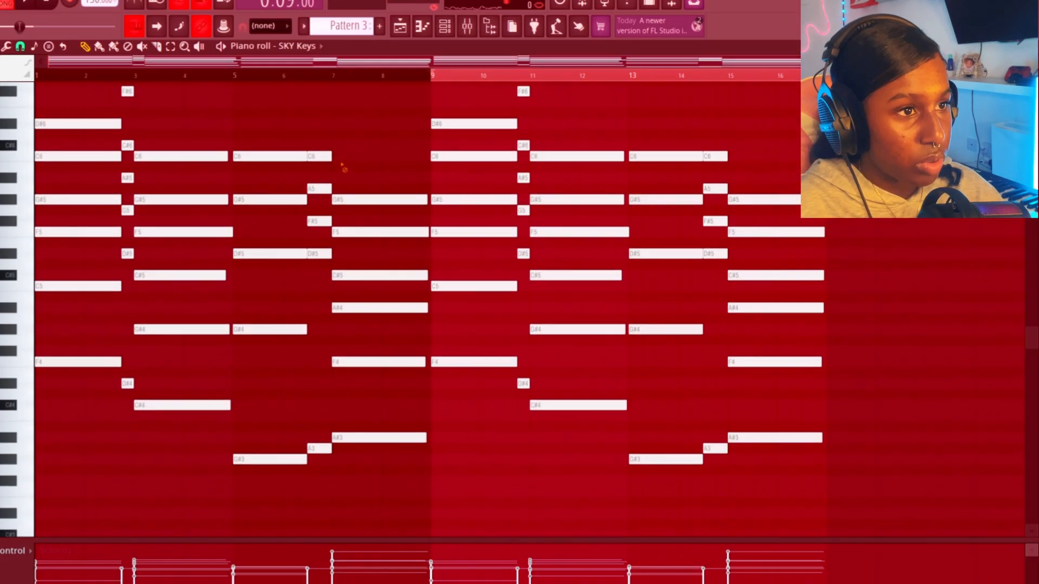
left_click(236, 76)
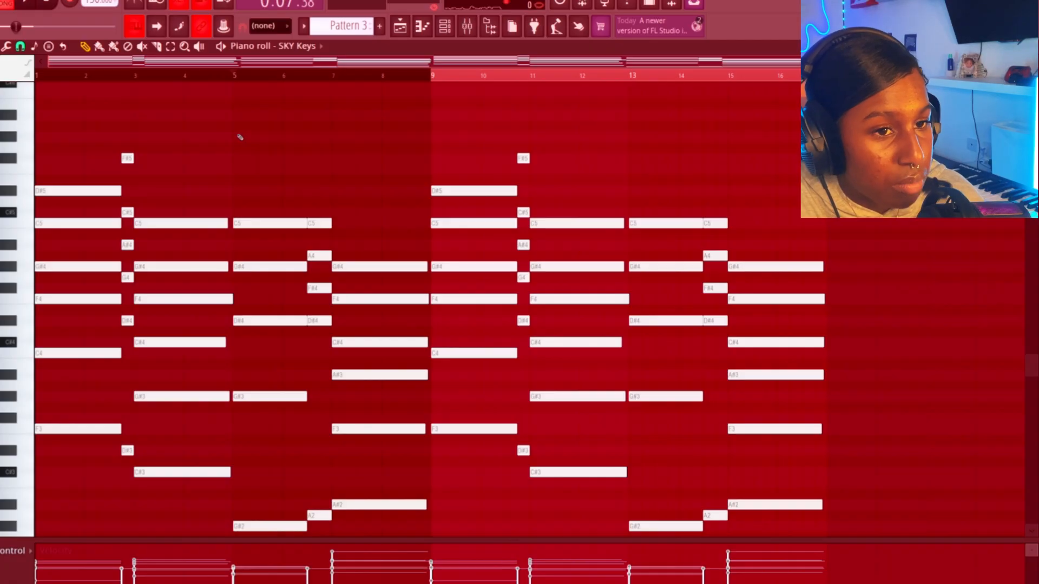
key("shift+Up")
key("shift+Up")
key("shift+Up")
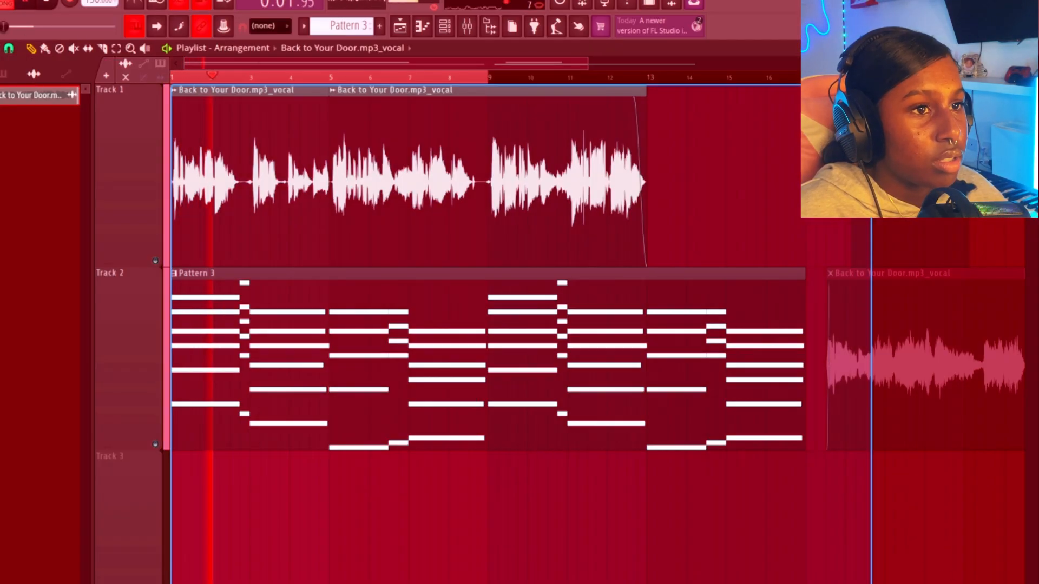
- Chop more of the vocal stem over a repeated Pattern 3, placing pieces near bar 17 on track 3 and at bar 21 on track 1
scroll(325, 275, "up", 1)
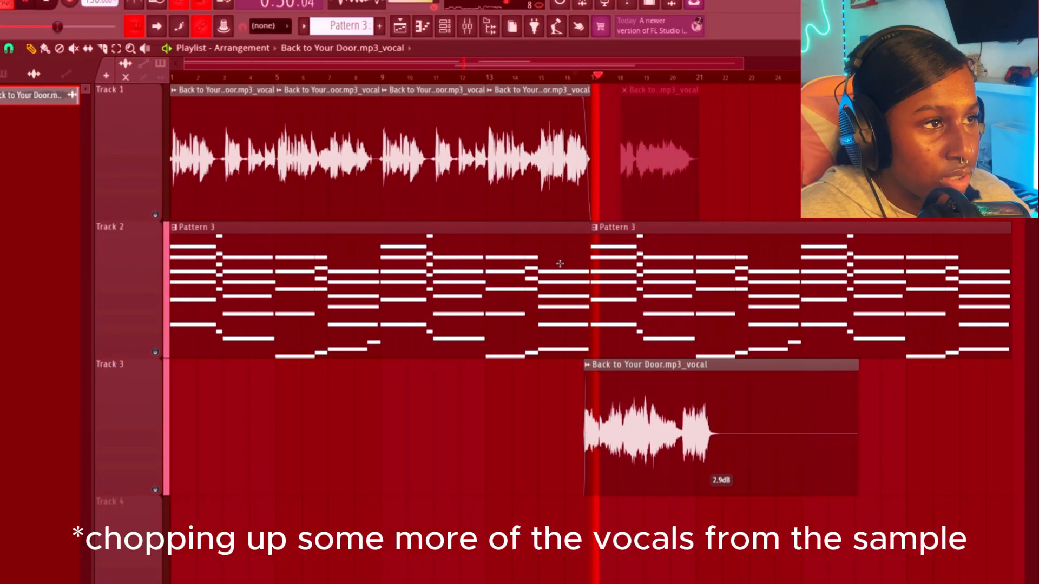
left_click_drag(521, 109, 997, 346)
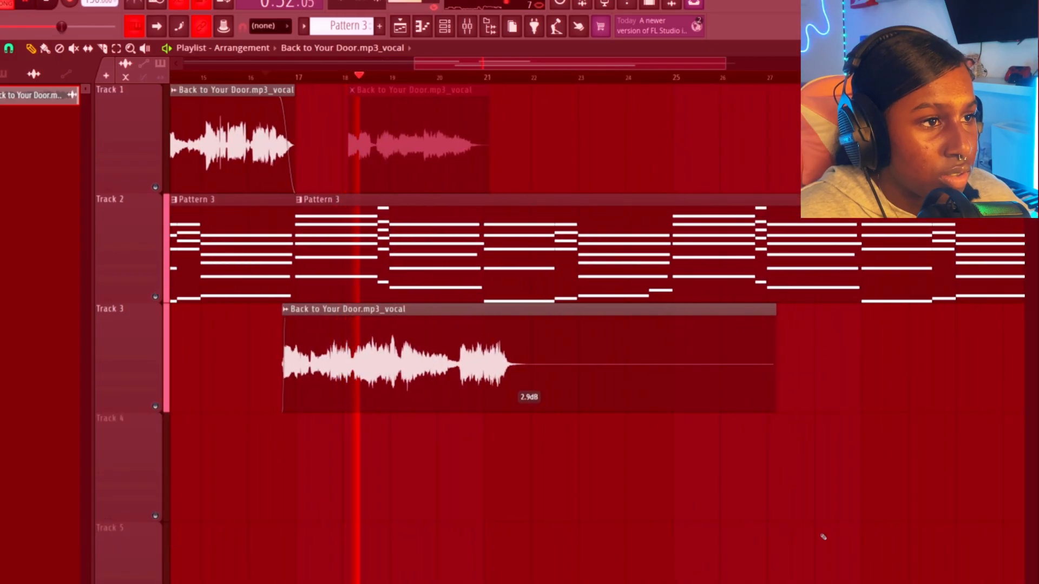
scroll(409, 109, "up", 3)
left_click_drag(581, 151, 765, 151)
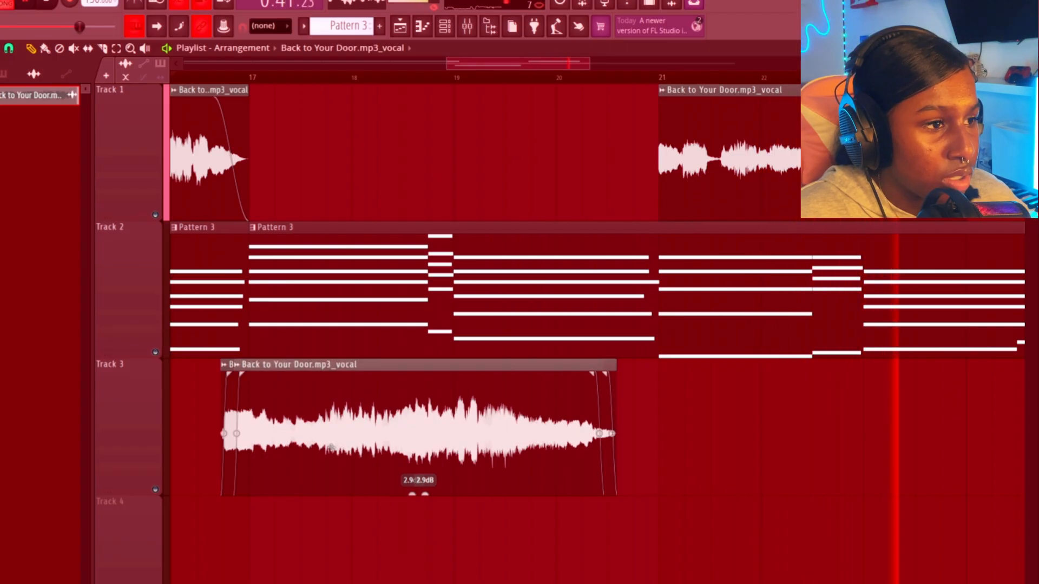
left_click_drag(262, 434, 685, 574)
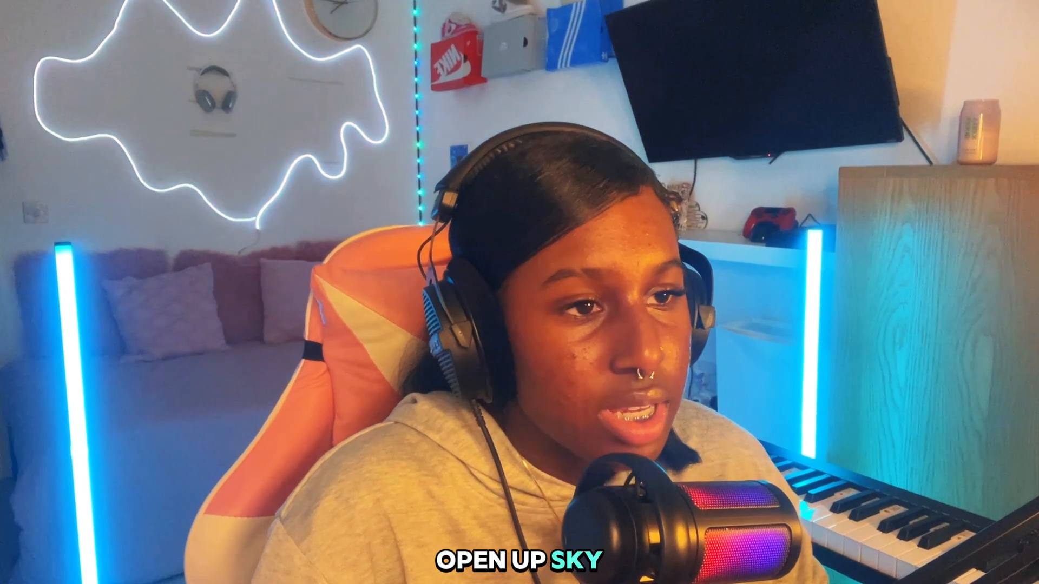
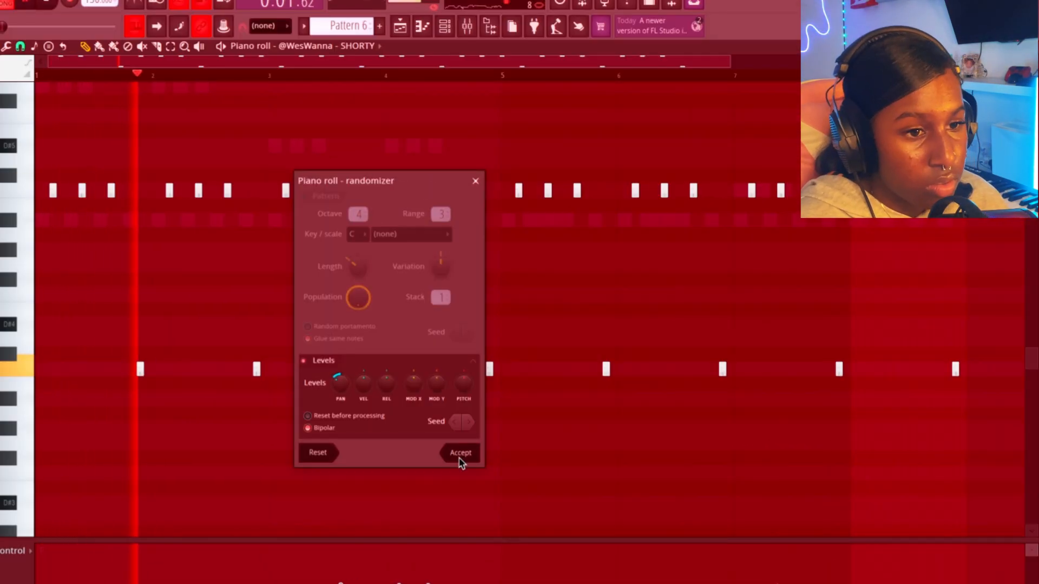
- Apply the bipolar pan randomization to the hi-hat notes and rename the hi-hat channel HH
left_click(462, 455)
key("F6")
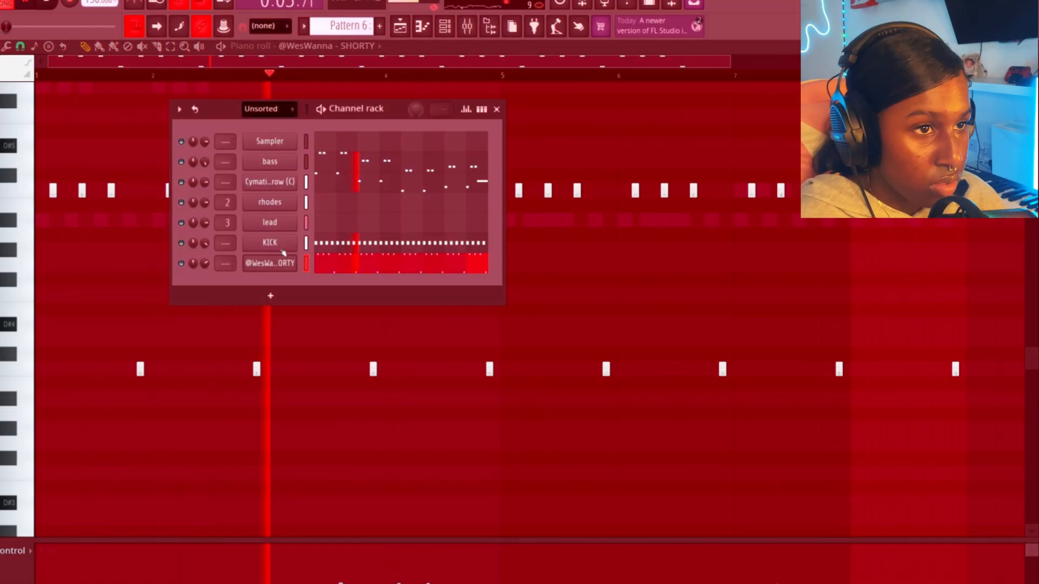
key("Return")
type("HH")
key("Return")
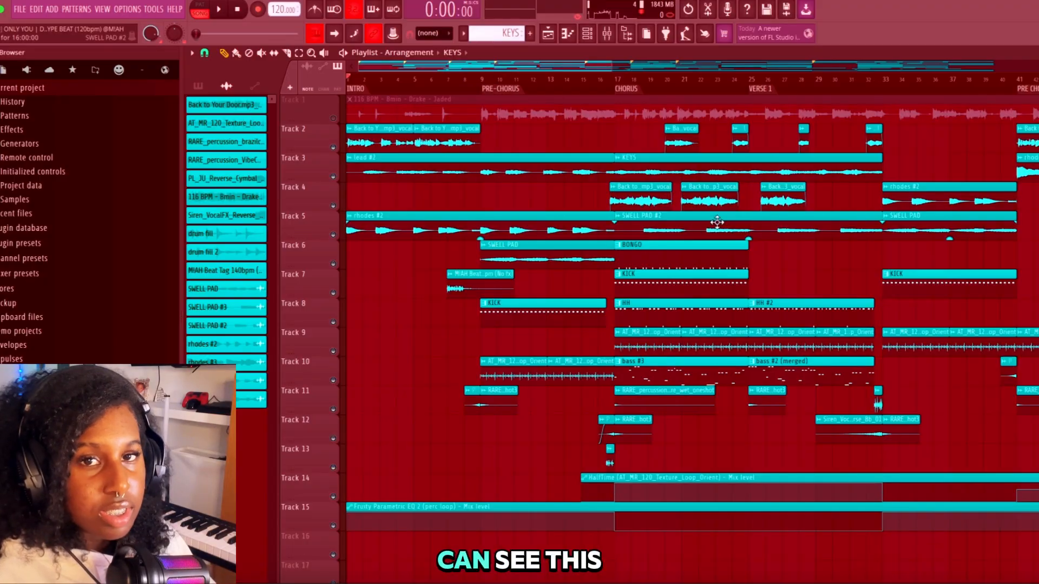
- Open the chorus's HH pattern and audition its hi-hat notes
double_click(673, 317)
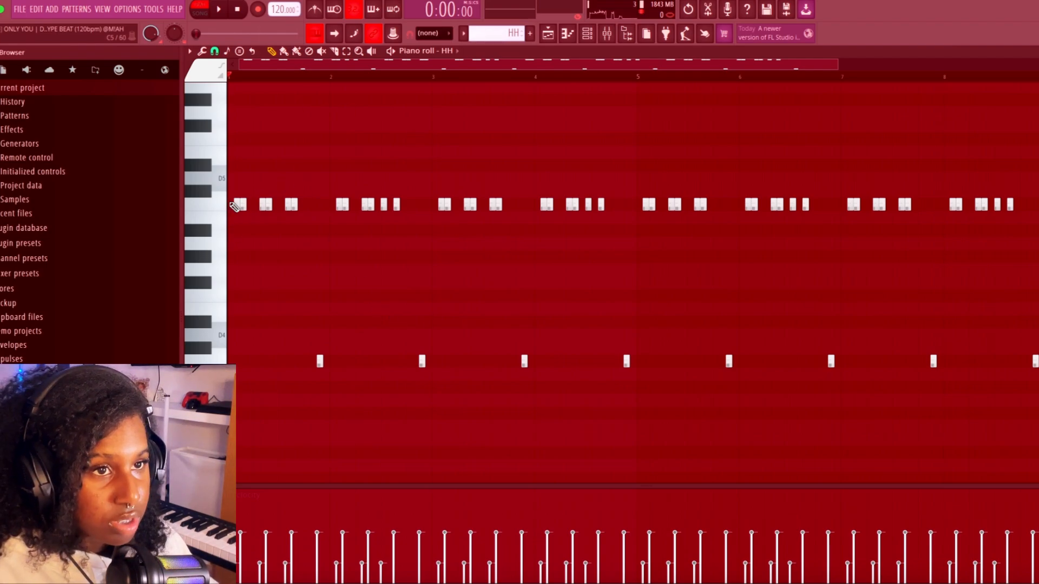
scroll(319, 96, "up", 2)
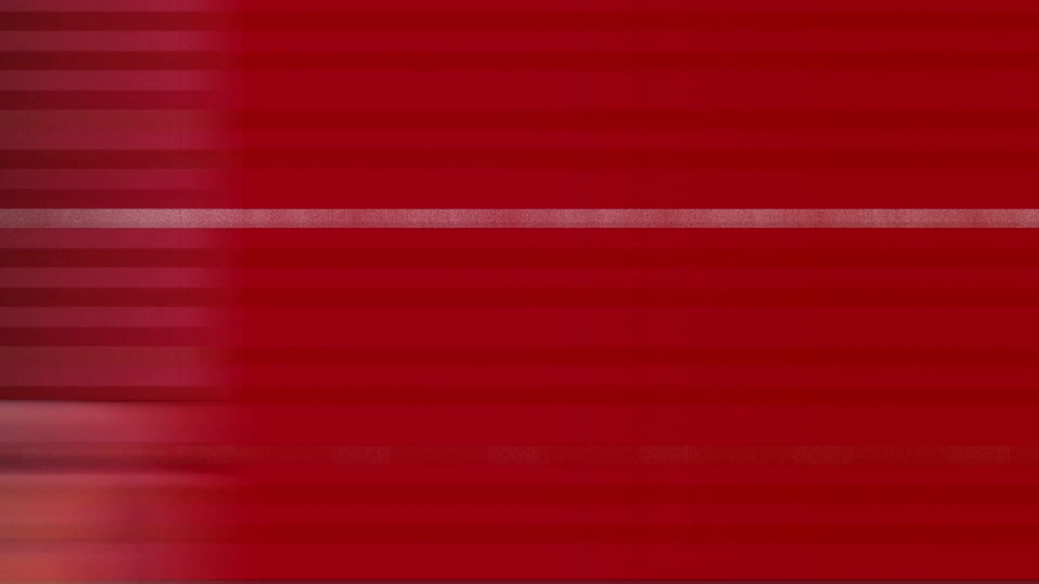
key("space")
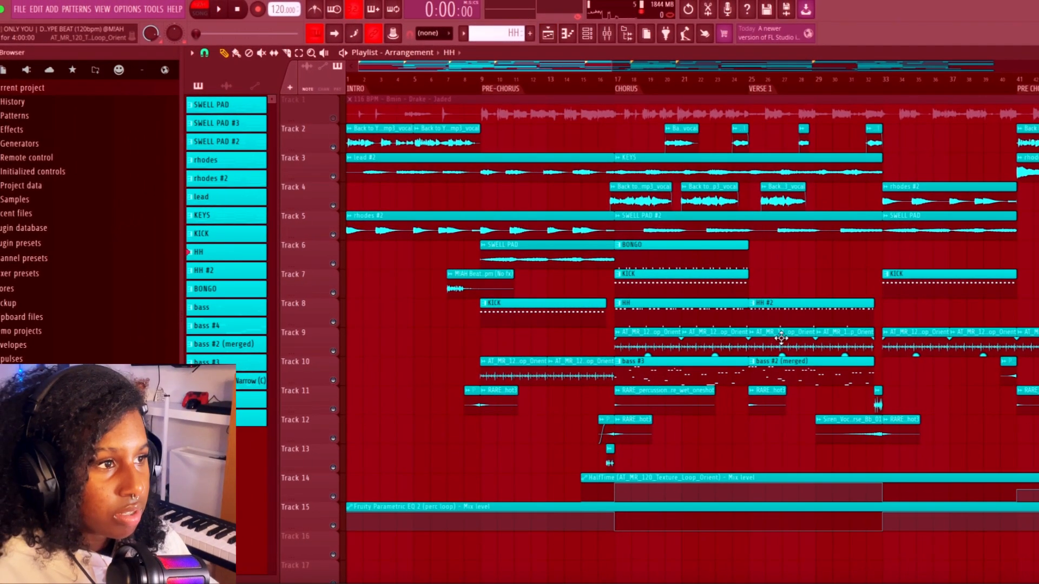
- Open the HH #2 pattern in Verse 1 and audition its hi-hat variation
double_click(782, 315)
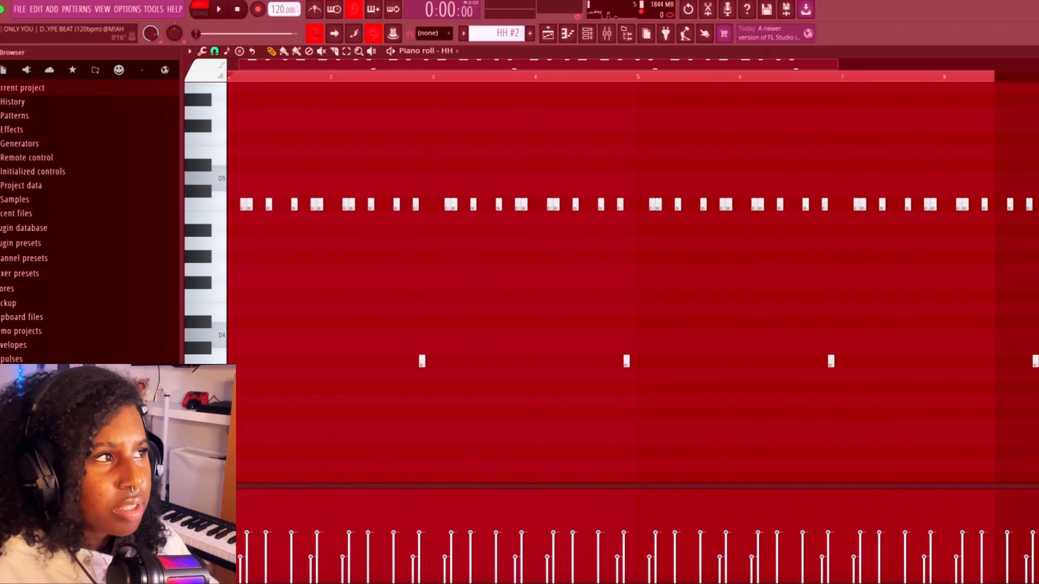
key("ctrl+a")
key("ctrl+d")
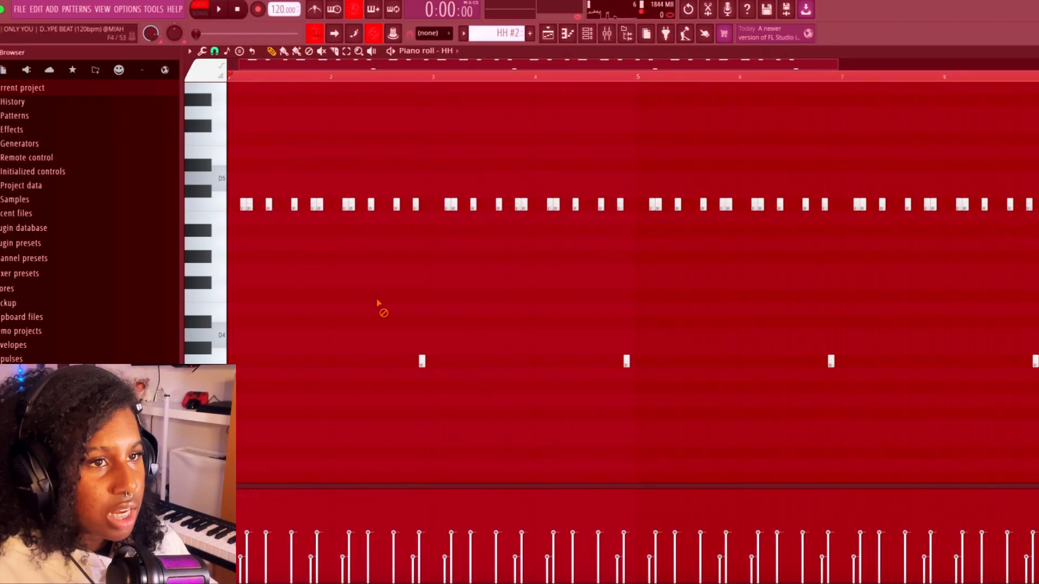
key("space")
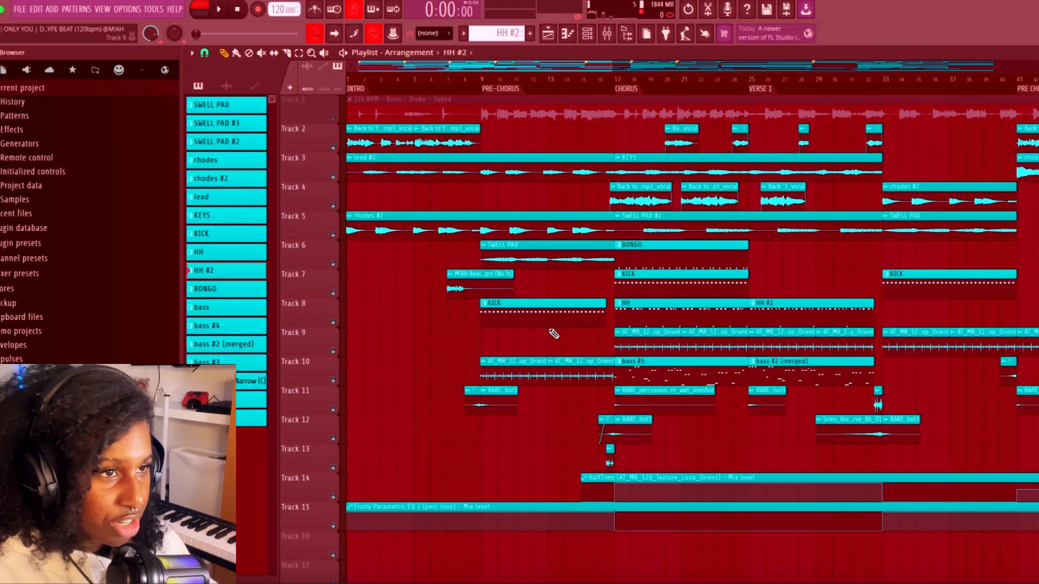
- Examine the full chord progression in the KEYS pattern and audition it
scroll(696, 518, "down", 1)
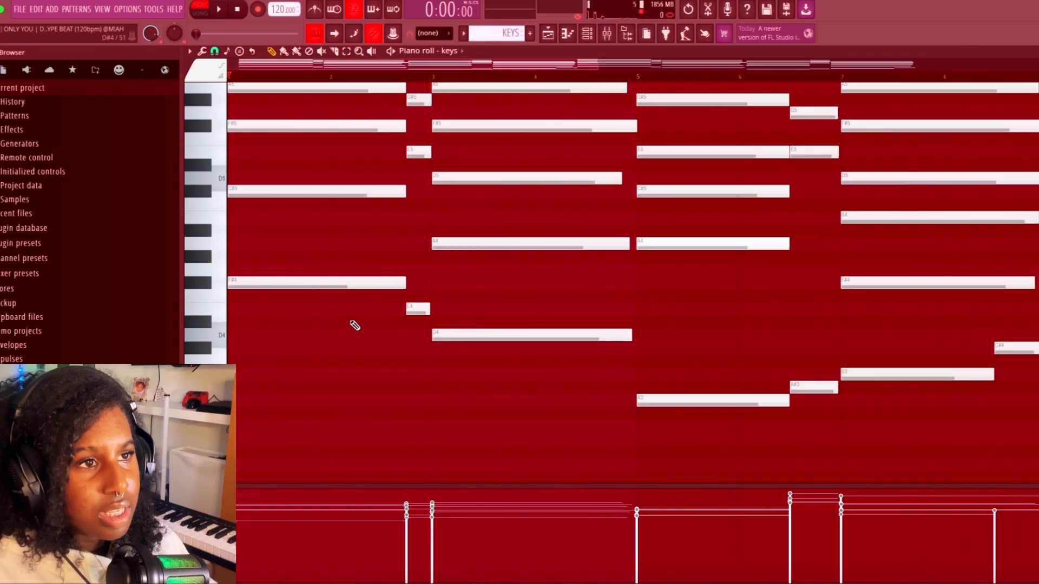
right_click(354, 325, "ctrl")
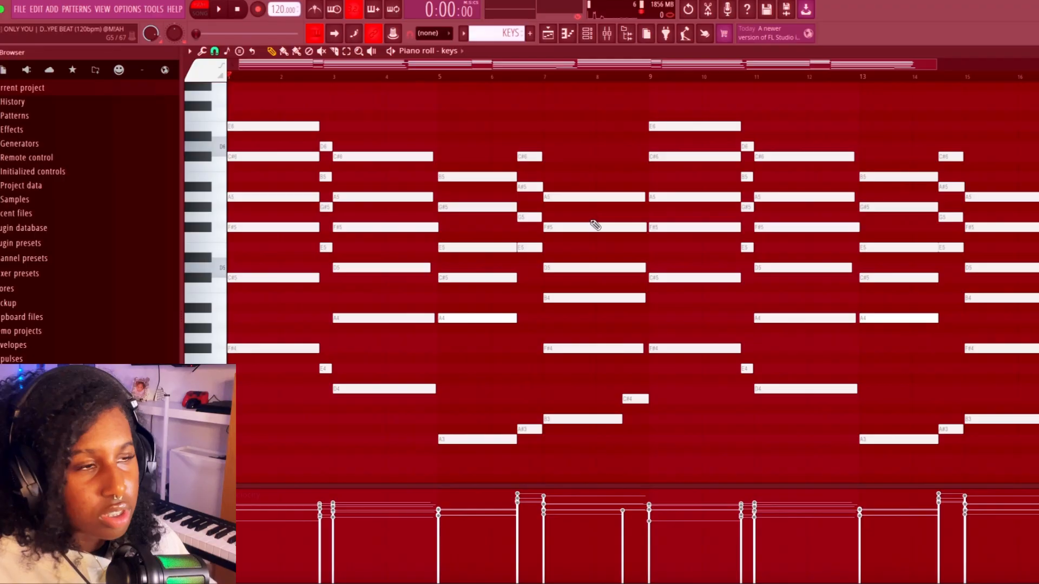
scroll(459, 97, "up", 2)
scroll(410, 204, "down", 2)
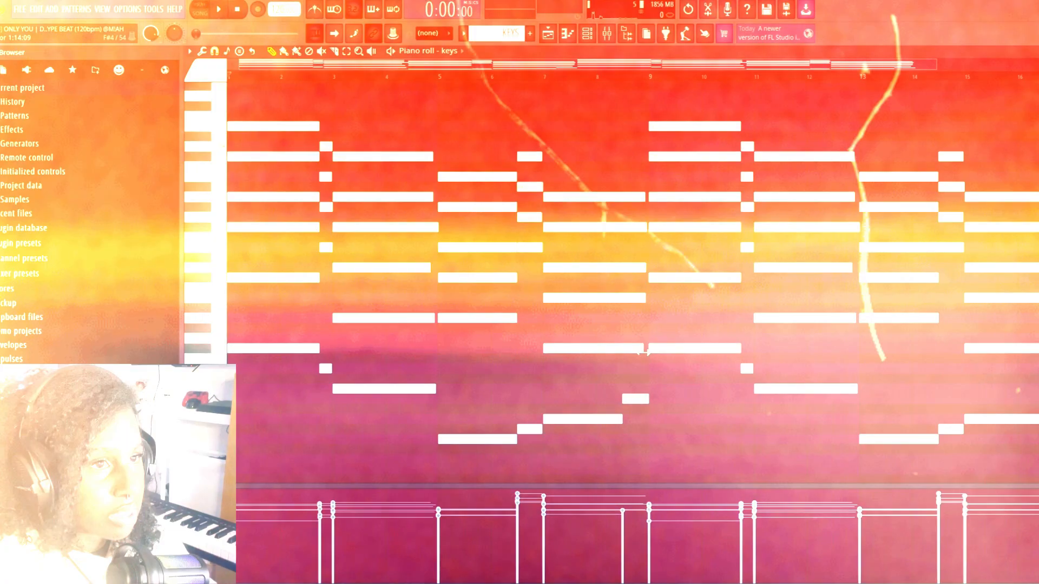
key("space")
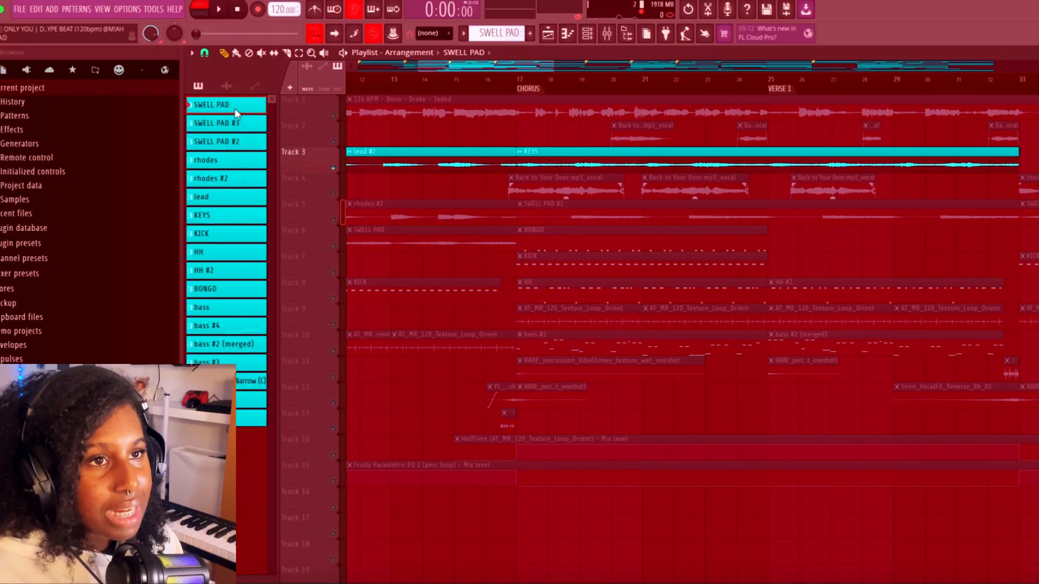
- Open the swell pad channel of the SWELL PAD pattern and audition its chords
key("F6")
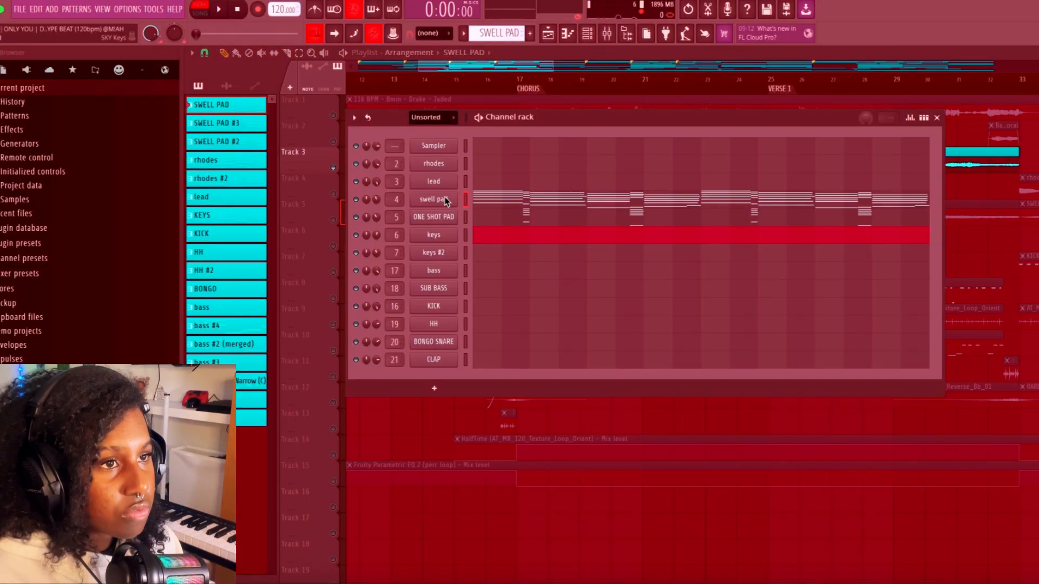
left_click(445, 200)
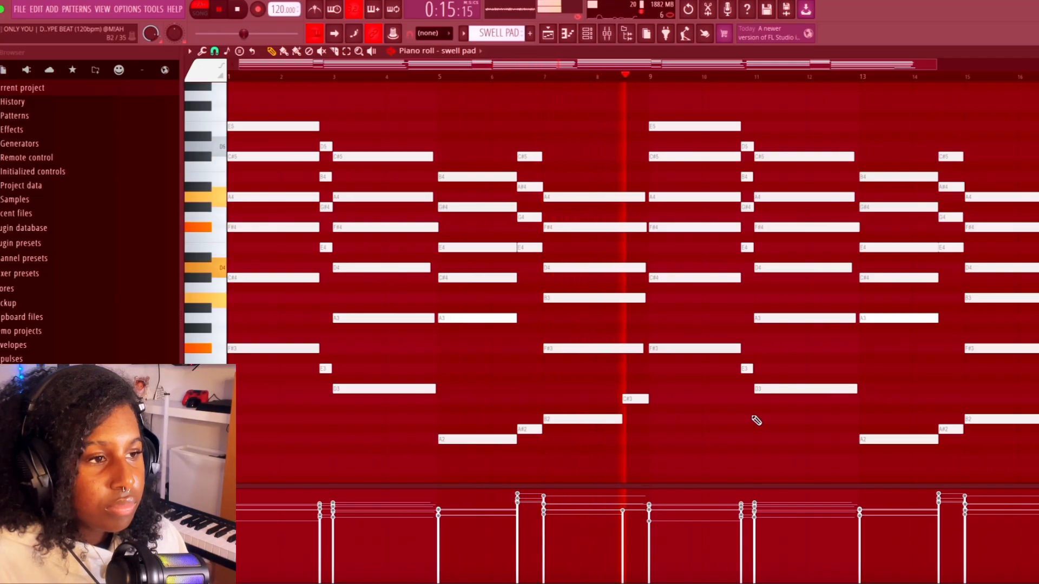
key("space")
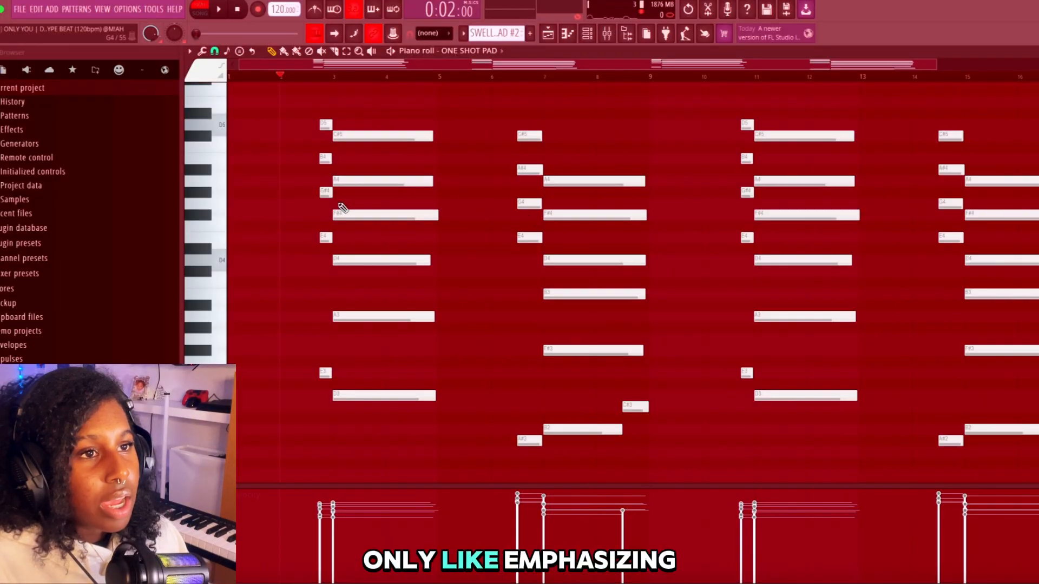
- Examine the ONE SHOT PAD notes in SWELL PAD #2, and open the SUB BASS channel of the bass #3 pattern
scroll(343, 208, "down", 3)
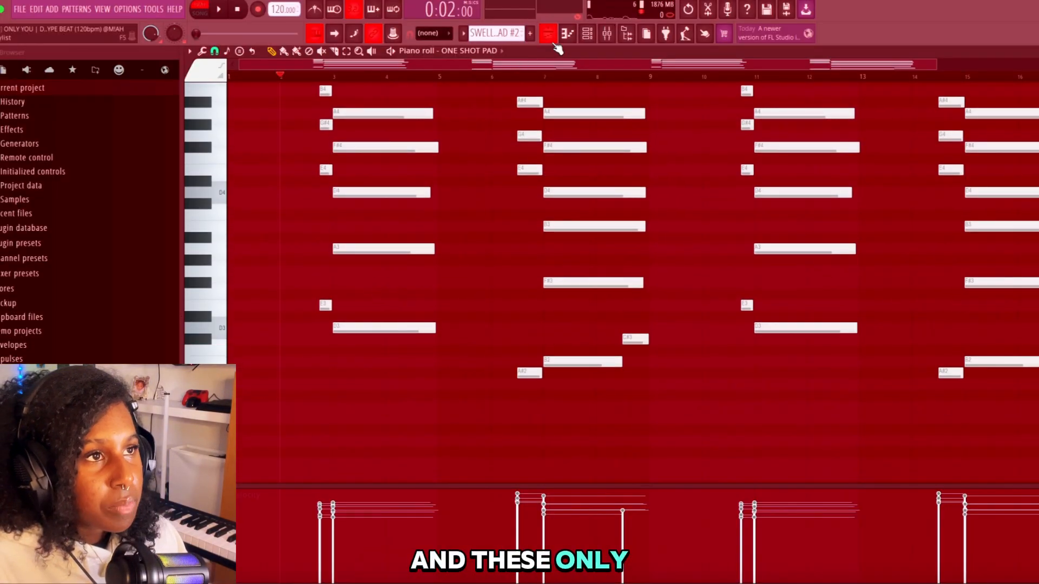
left_click(548, 34)
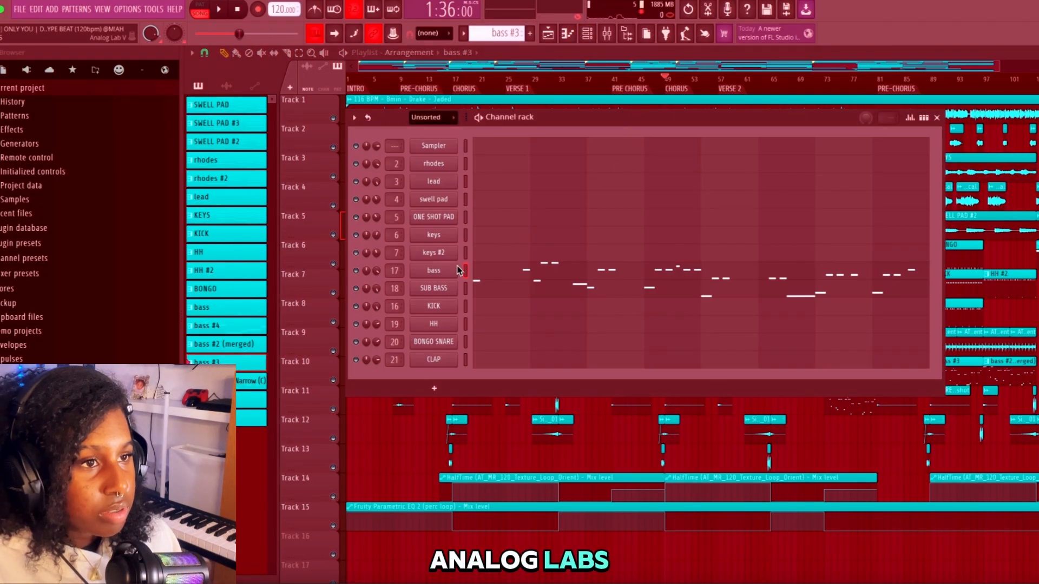
left_click(448, 289)
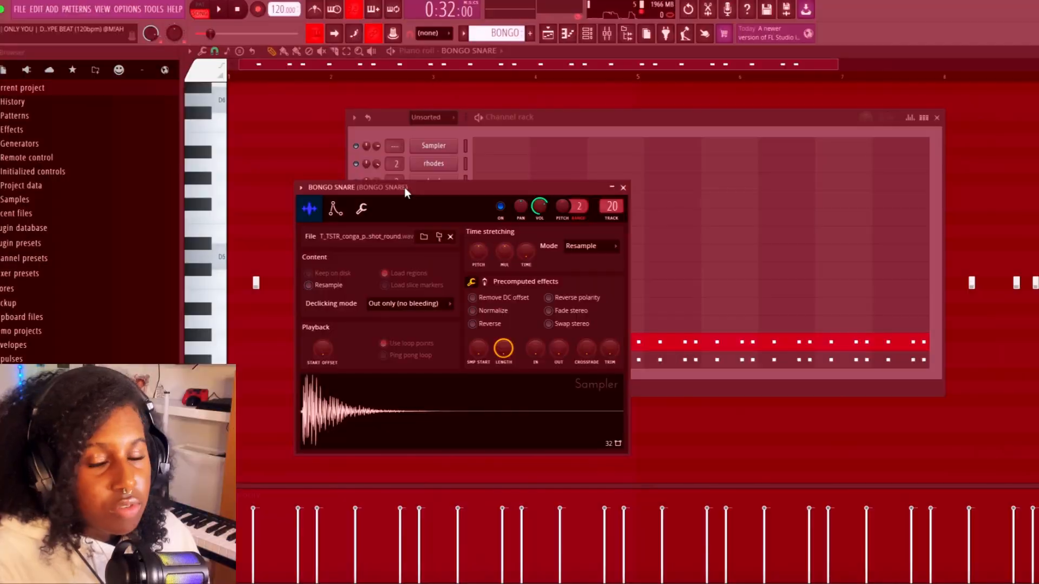
- Examine the BONGO SNARE sampler, close it with the channel rack, and audition the bongo notes
left_click_drag(405, 188, 649, 149)
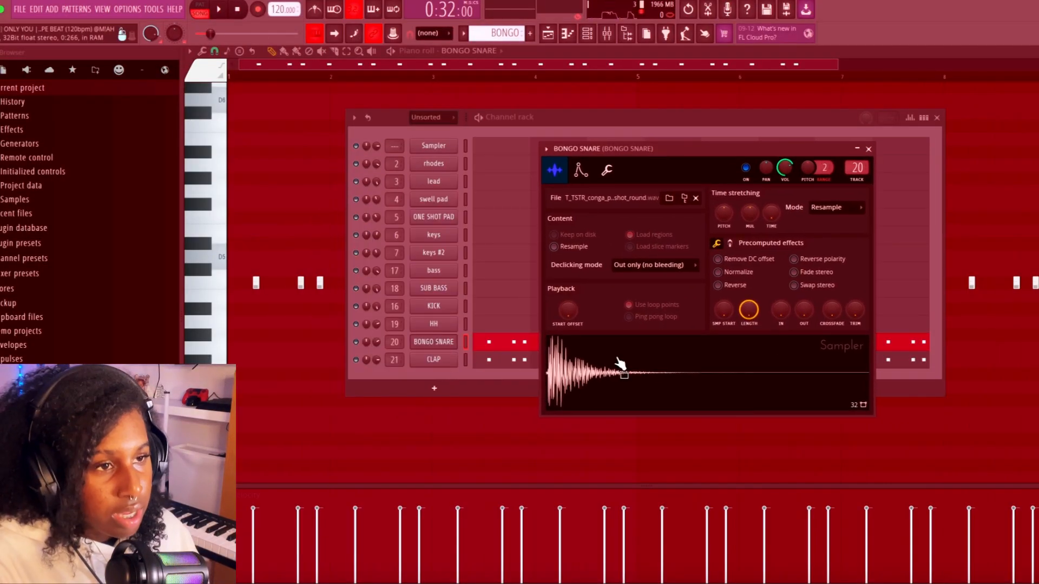
left_click(868, 149)
left_click(937, 118)
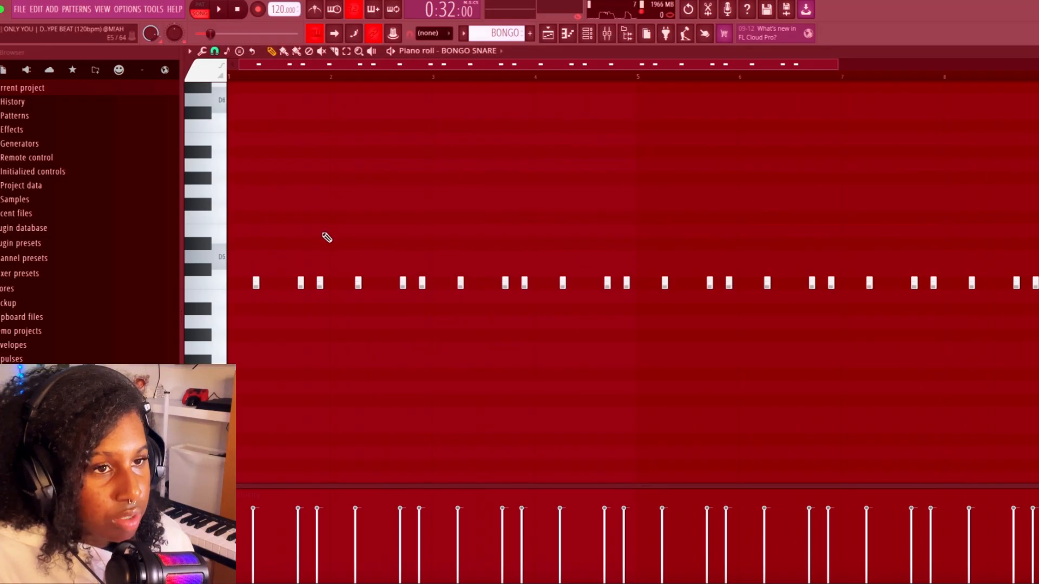
scroll(335, 244, "down", 2)
key("space")
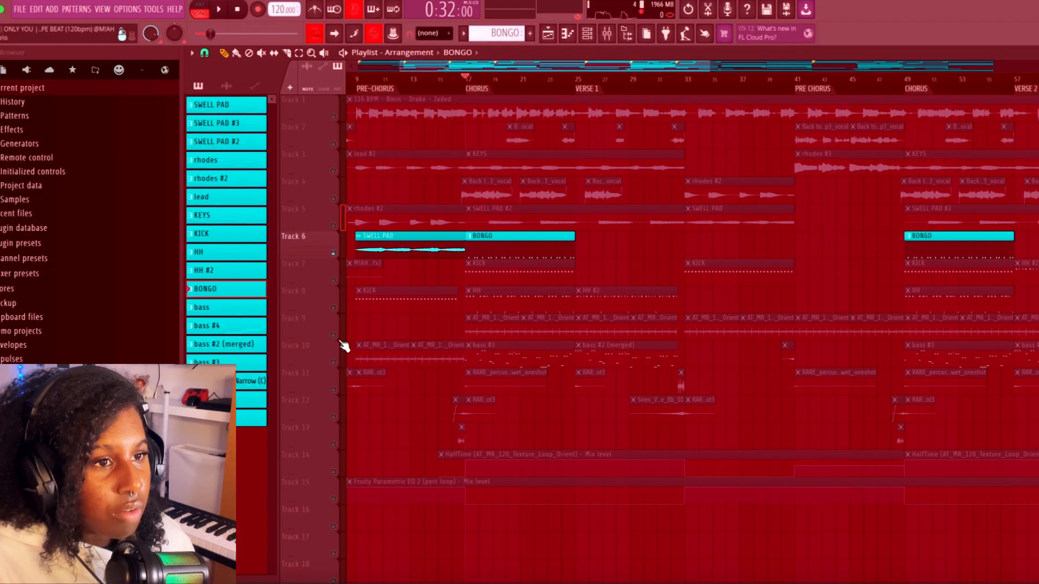
- Solo track 9 and play its AT_MR_120_Texture_Loop_Orient clips from the chorus
key("space")
left_click_drag(433, 203, 696, 430)
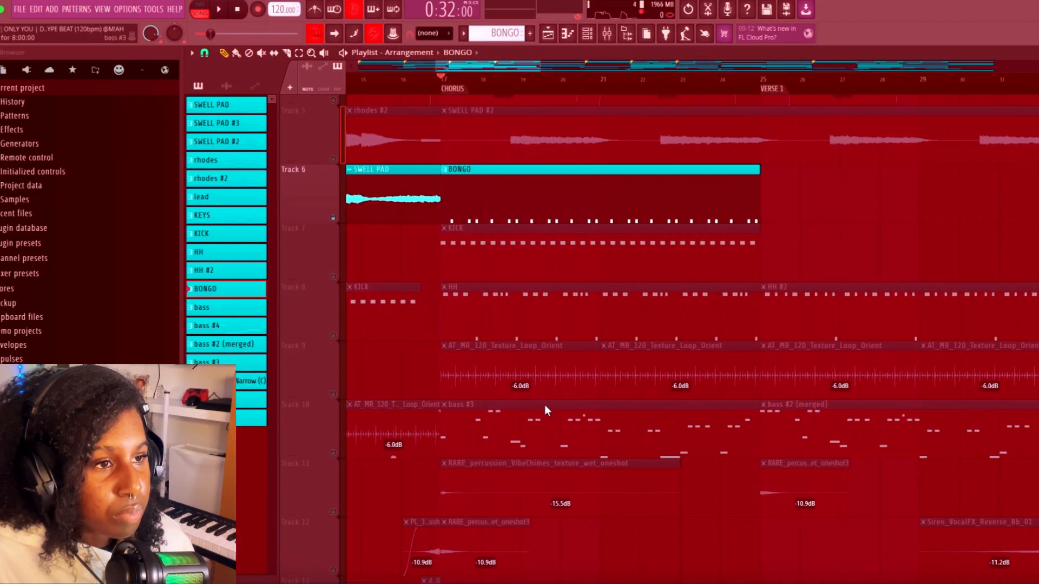
right_click(338, 390)
key("space")
scroll(518, 303, "down", 2)
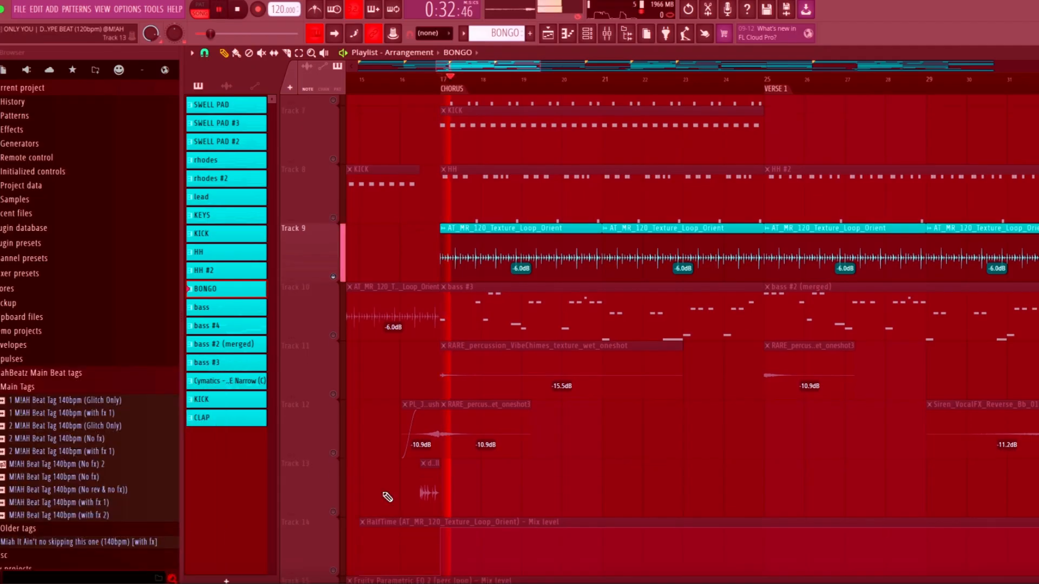
scroll(392, 501, "down", 2)
scroll(328, 551, "down", 1)
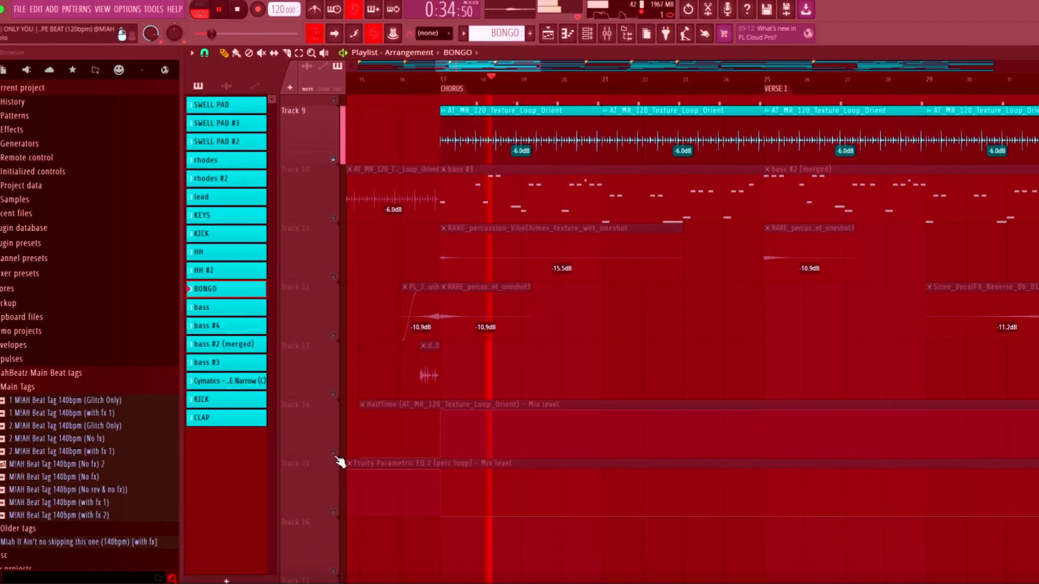